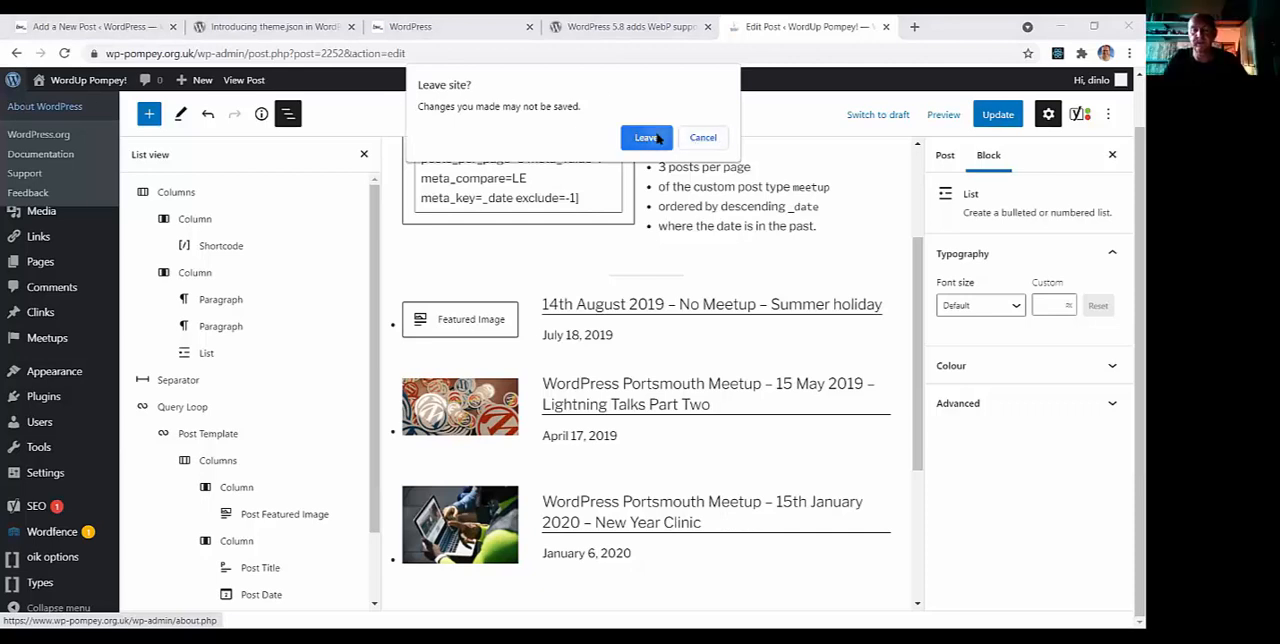
Leave the post without saving, look through the WordPress 5.8 What's New page, and return to the post editor
{"action": "left_click", "coordinate": [647, 138]}
{"action": "scroll", "coordinate": [650, 200], "scroll_direction": "down", "scroll_amount": 1}
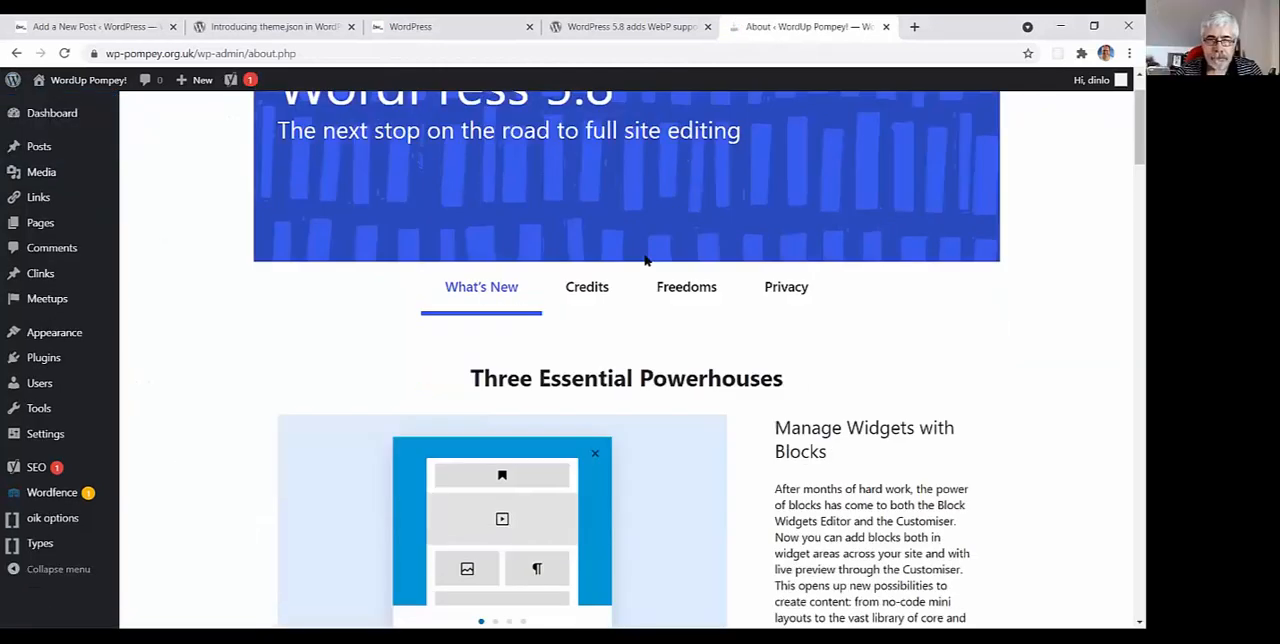
{"action": "scroll", "coordinate": [650, 260], "scroll_direction": "down", "scroll_amount": 10}
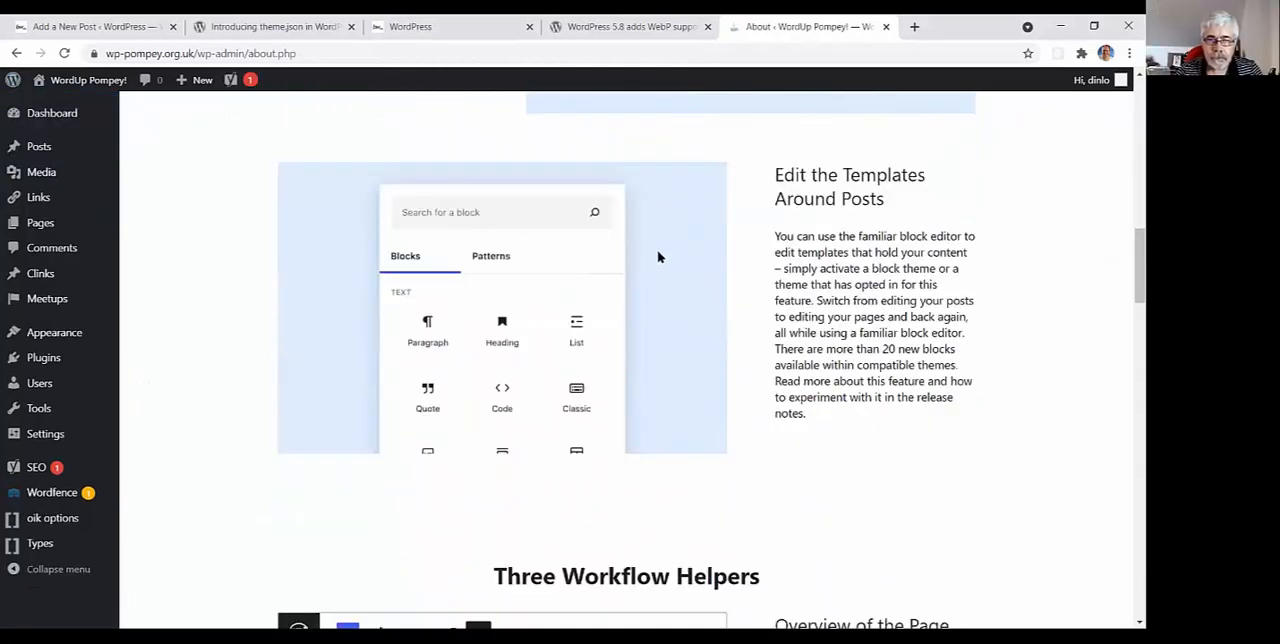
{"action": "scroll", "coordinate": [658, 257], "scroll_direction": "up", "scroll_amount": 3}
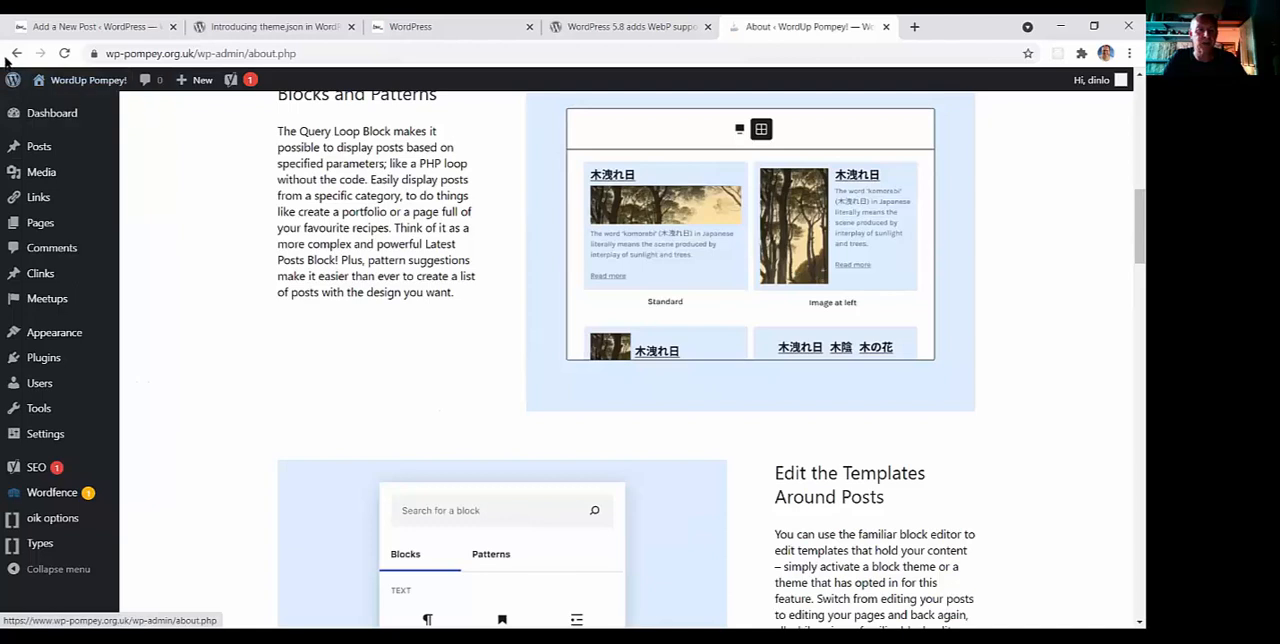
{"action": "left_click", "coordinate": [16, 53]}
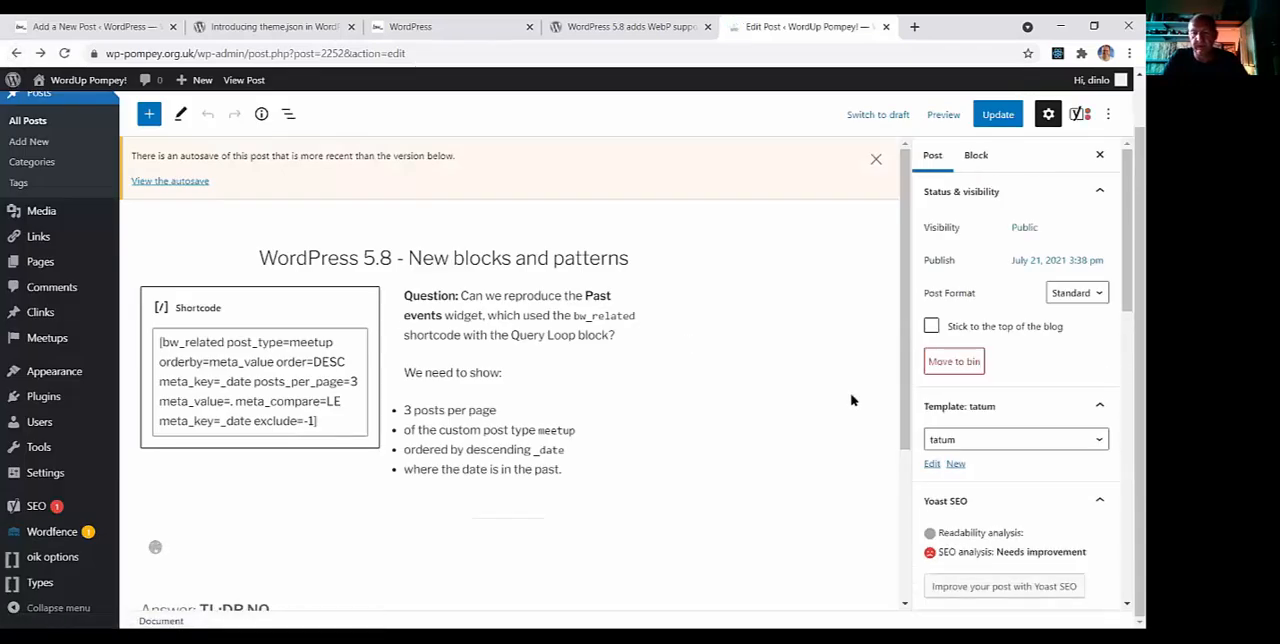
Switch the post's template to Default template and update the post
{"action": "left_click", "coordinate": [948, 483]}
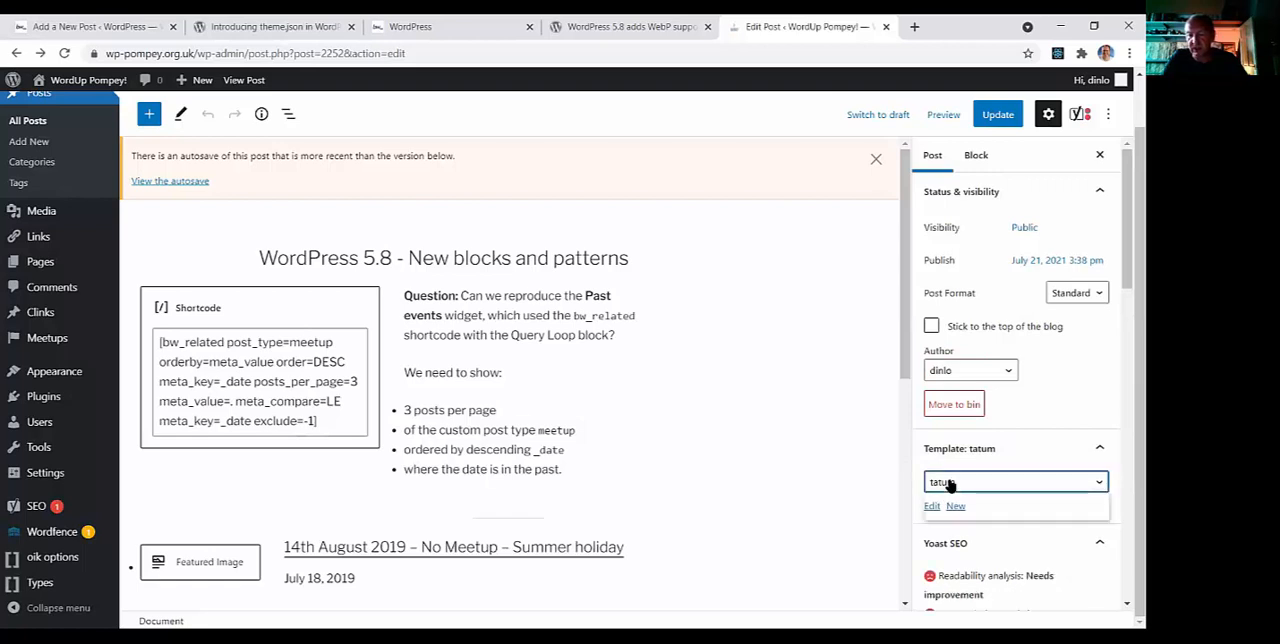
{"action": "left_click", "coordinate": [948, 483]}
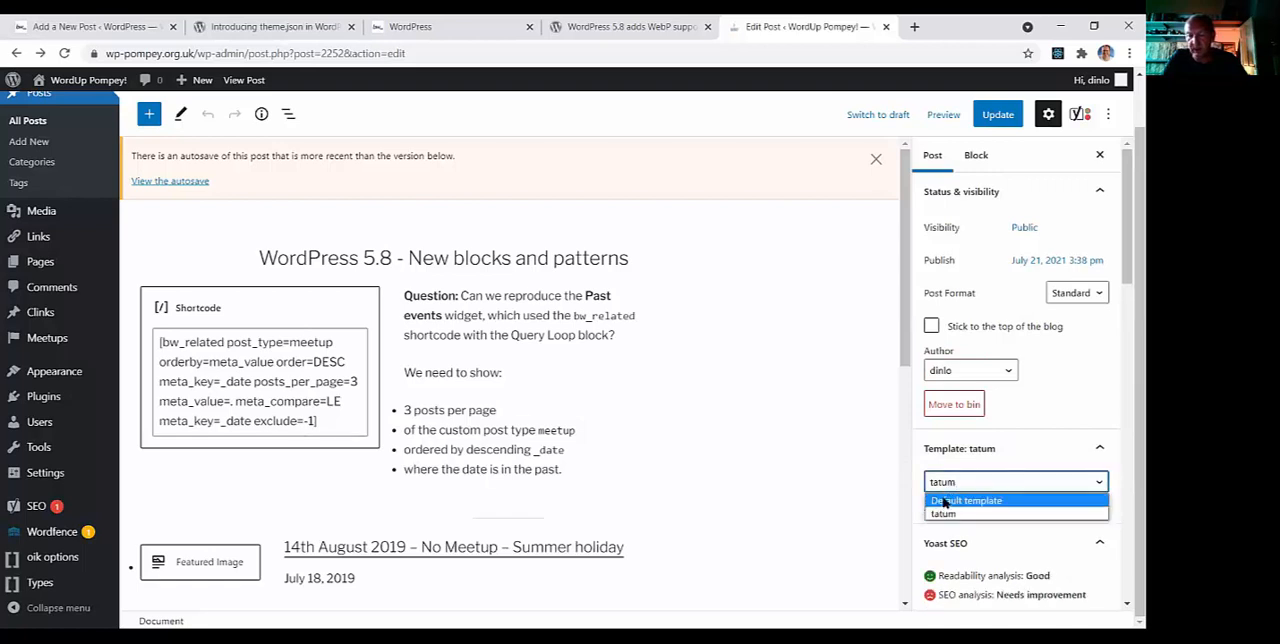
{"action": "left_click", "coordinate": [945, 503]}
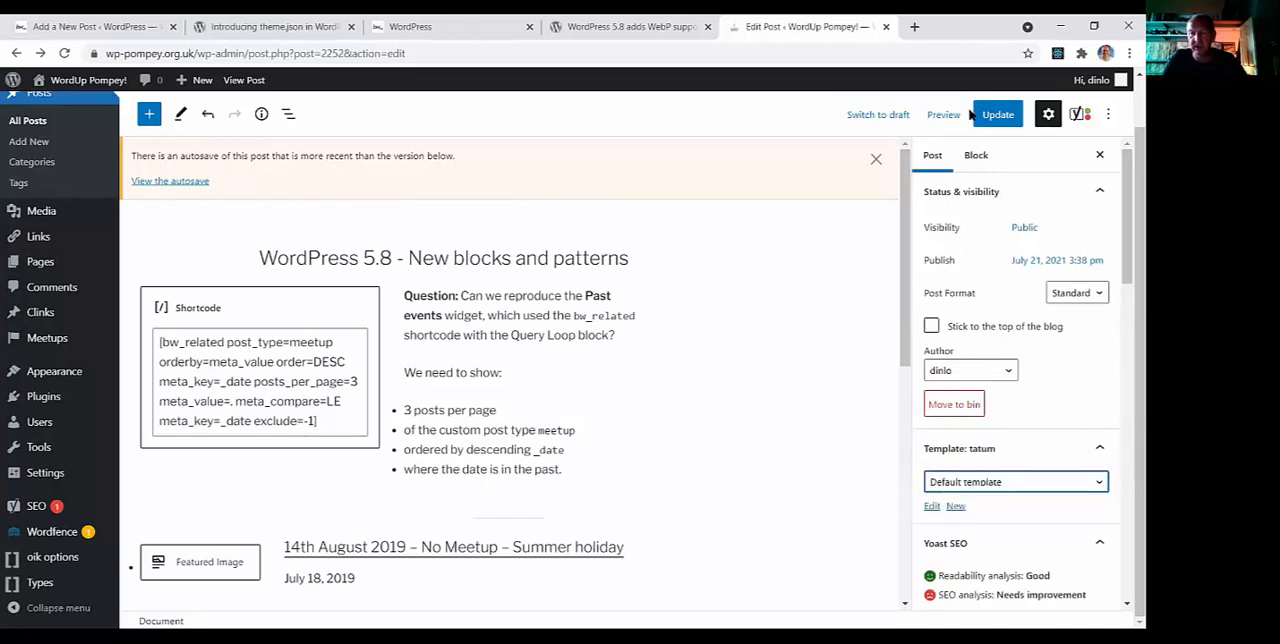
{"action": "left_click", "coordinate": [1000, 122]}
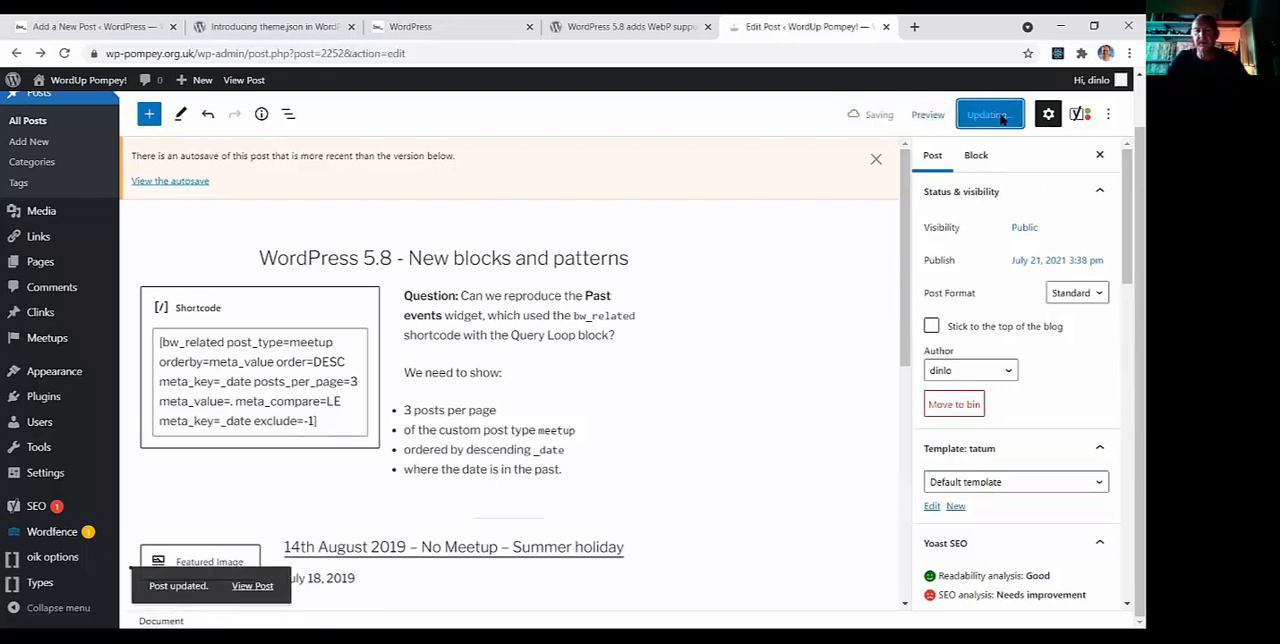
View the published post and examine its header banner, shortcode list, query loop and sidebar layout
{"action": "left_click", "coordinate": [266, 583]}
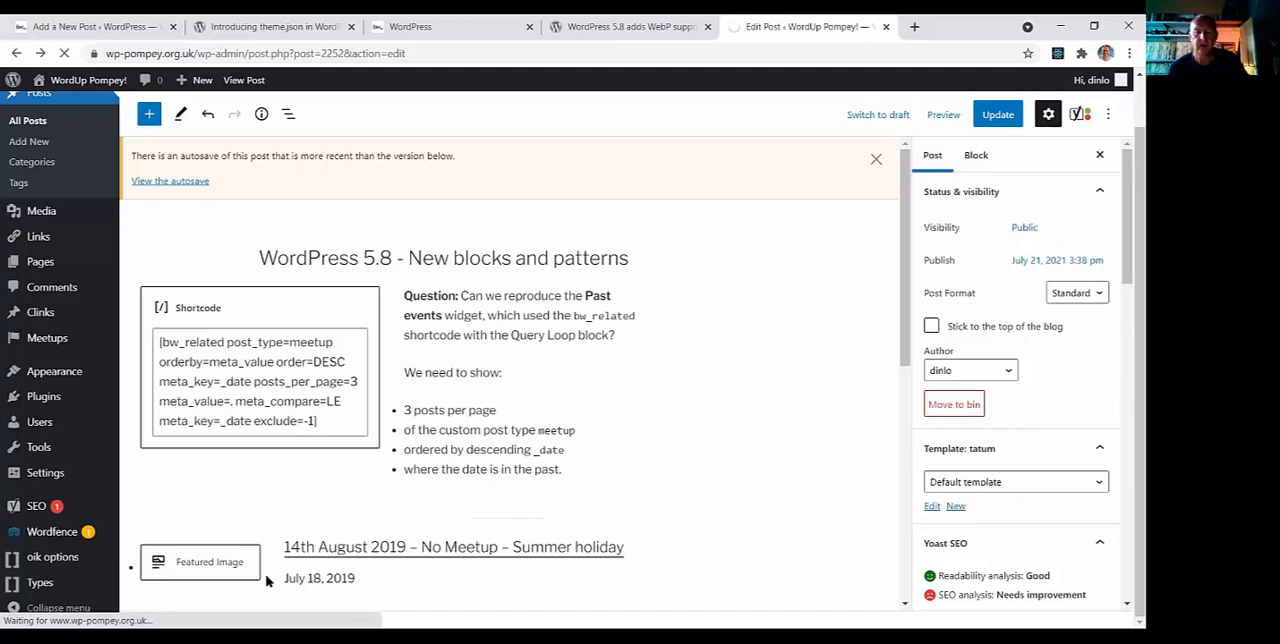
{"action": "scroll", "coordinate": [600, 281], "scroll_direction": "down", "scroll_amount": 3}
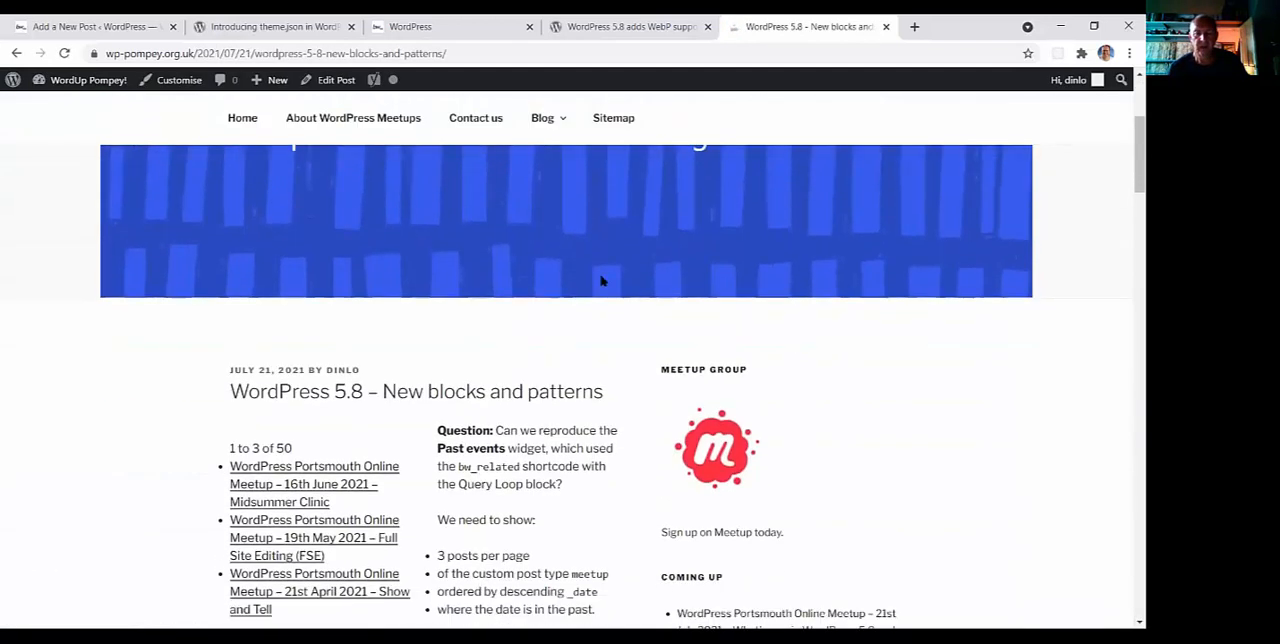
{"action": "scroll", "coordinate": [600, 281], "scroll_direction": "down", "scroll_amount": 2}
{"action": "scroll", "coordinate": [617, 254], "scroll_direction": "down", "scroll_amount": 3}
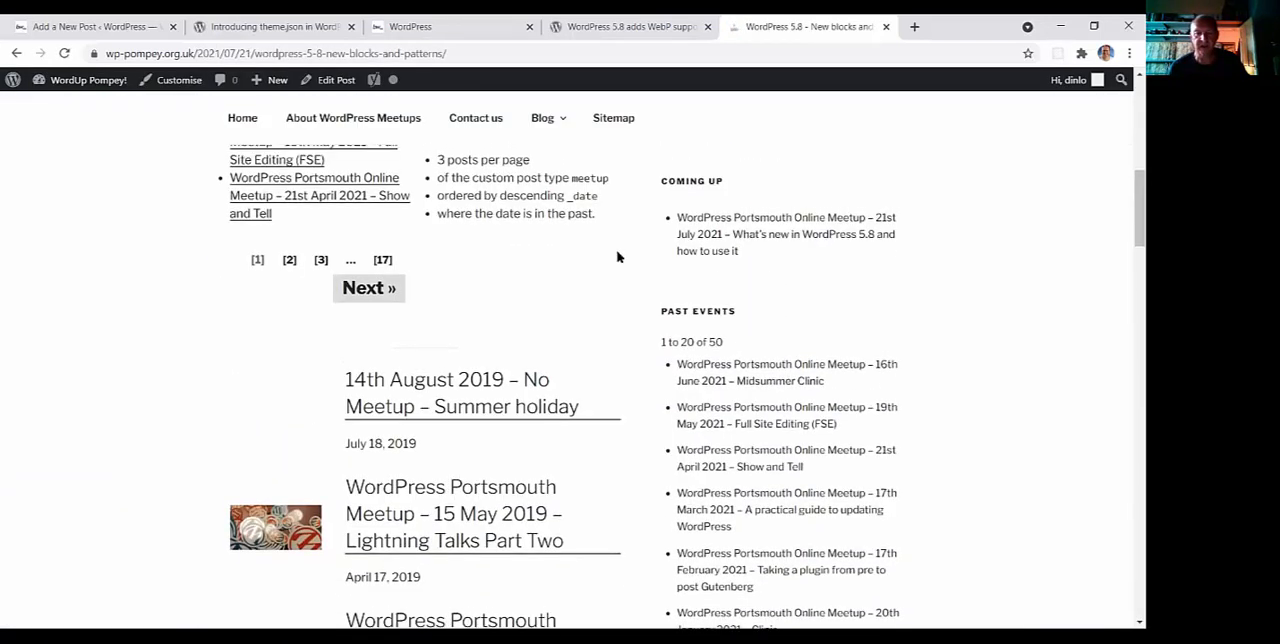
{"action": "scroll", "coordinate": [617, 254], "scroll_direction": "up", "scroll_amount": 6}
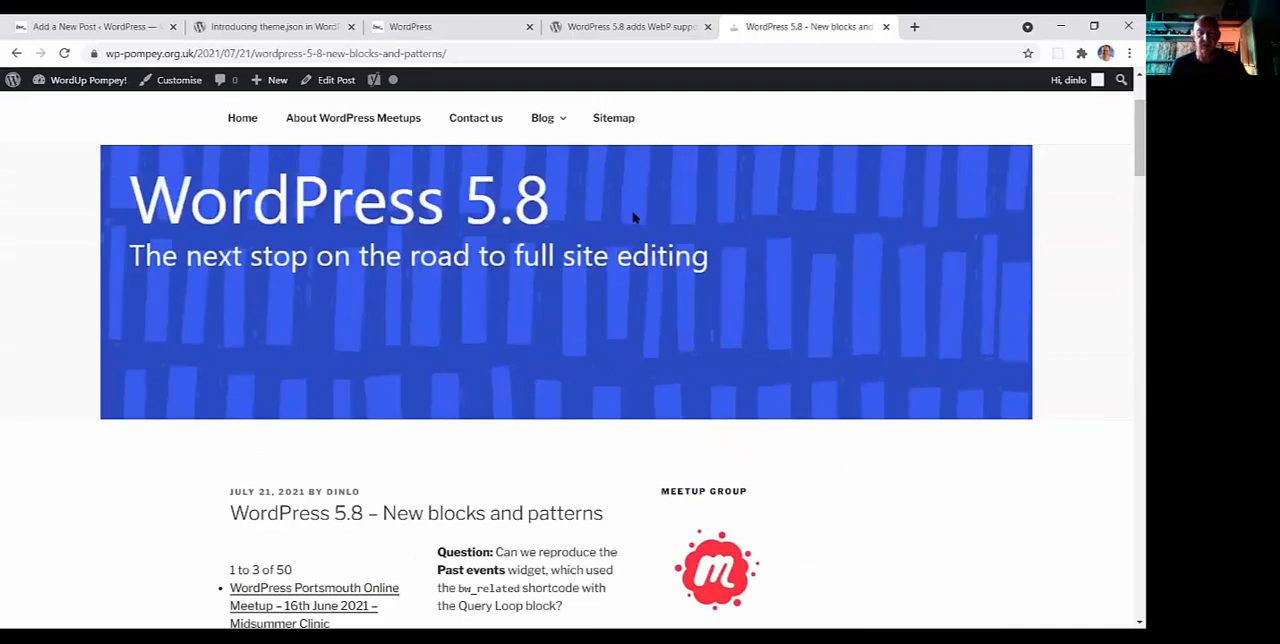
{"action": "scroll", "coordinate": [632, 221], "scroll_direction": "down", "scroll_amount": 3}
{"action": "scroll", "coordinate": [634, 216], "scroll_direction": "up", "scroll_amount": 3}
{"action": "scroll", "coordinate": [667, 190], "scroll_direction": "down", "scroll_amount": 4}
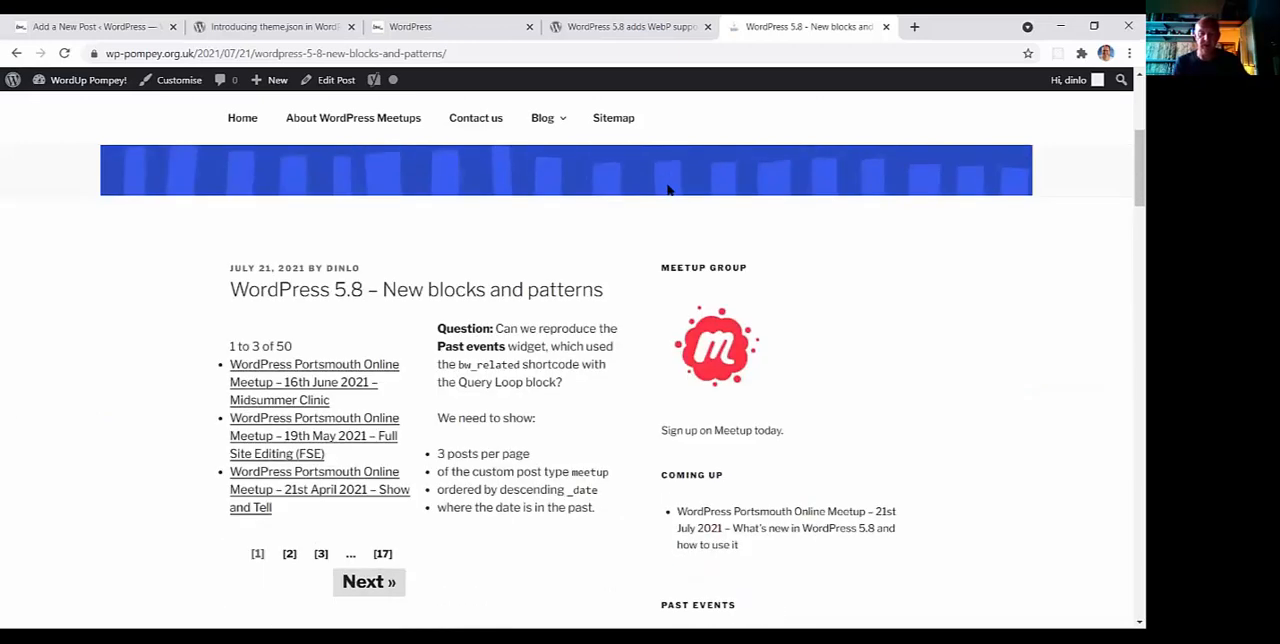
{"action": "scroll", "coordinate": [667, 191], "scroll_direction": "up", "scroll_amount": 3}
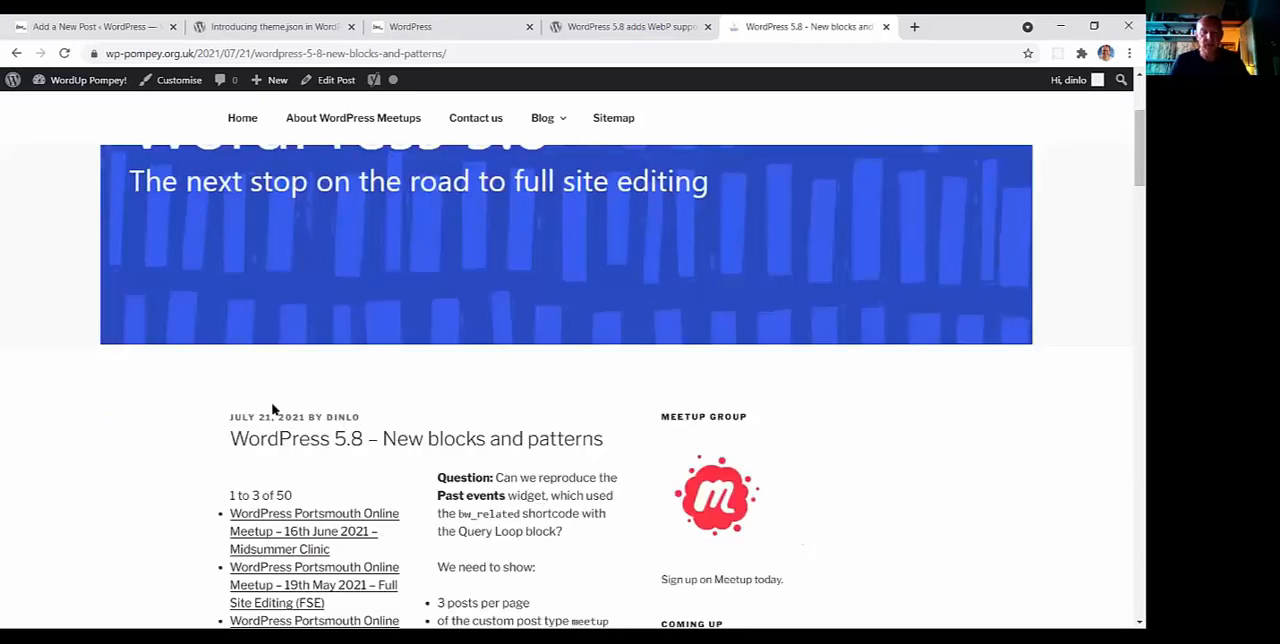
Reopen the post for editing and assign it the tatum template
{"action": "left_click", "coordinate": [328, 82]}
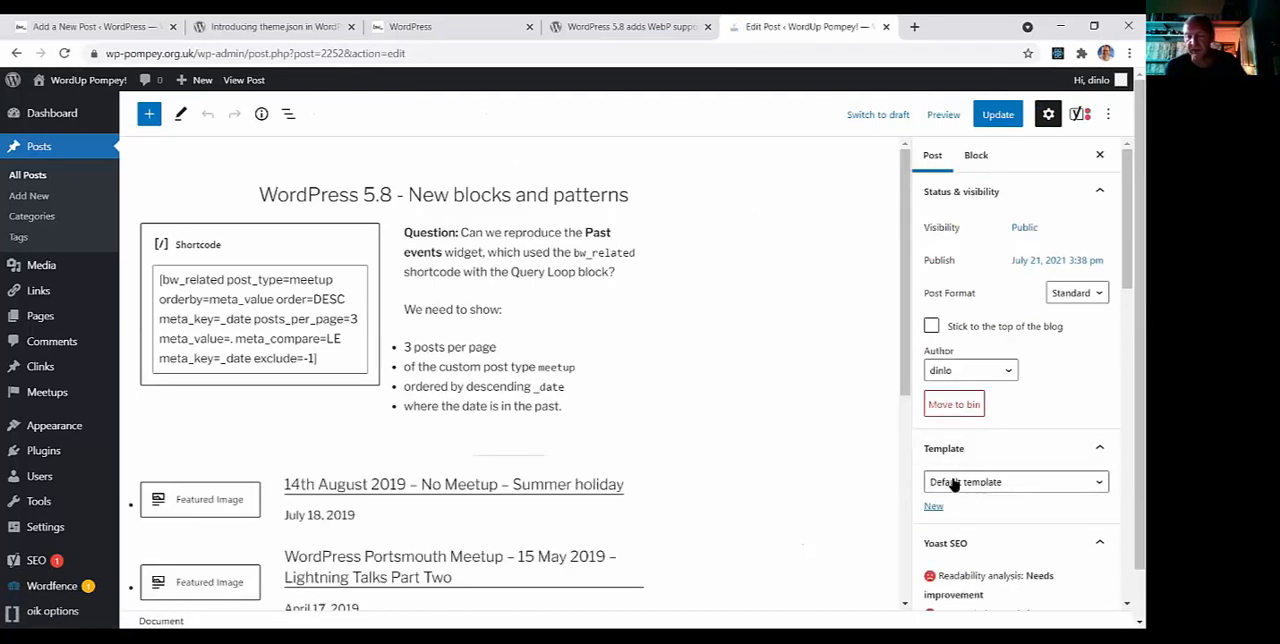
{"action": "left_click", "coordinate": [953, 483]}
{"action": "left_click", "coordinate": [942, 511]}
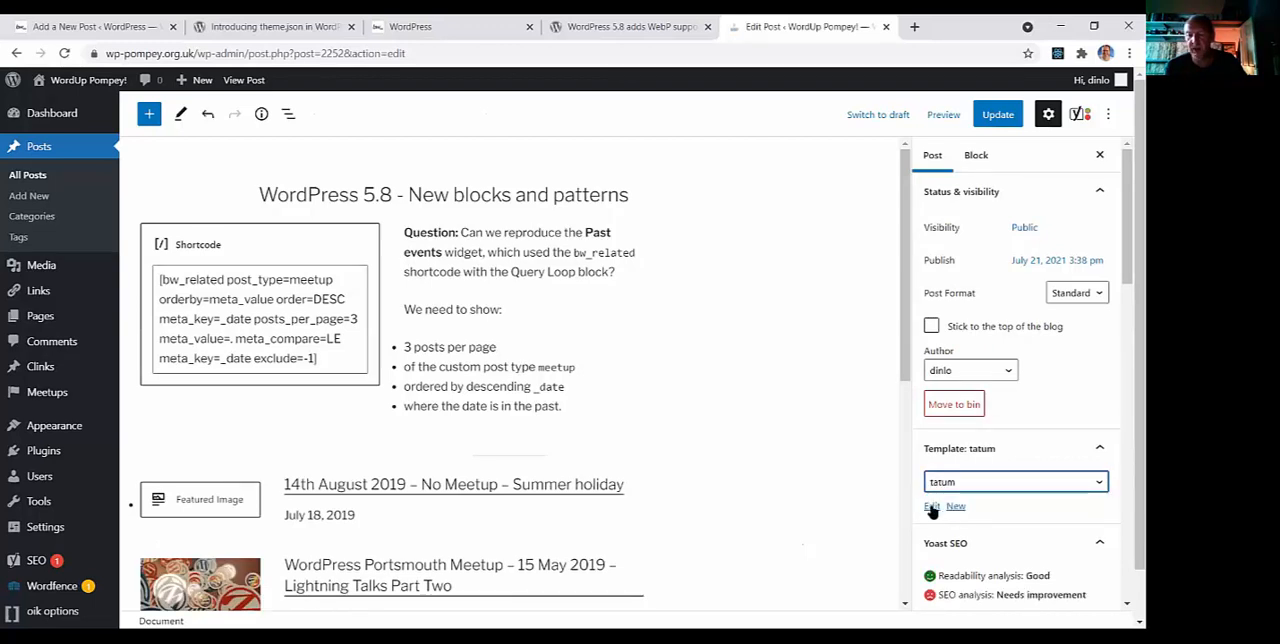
Open the tatum template for editing, go back to the post, and open the template again with tatum still selected
{"action": "left_click", "coordinate": [932, 507]}
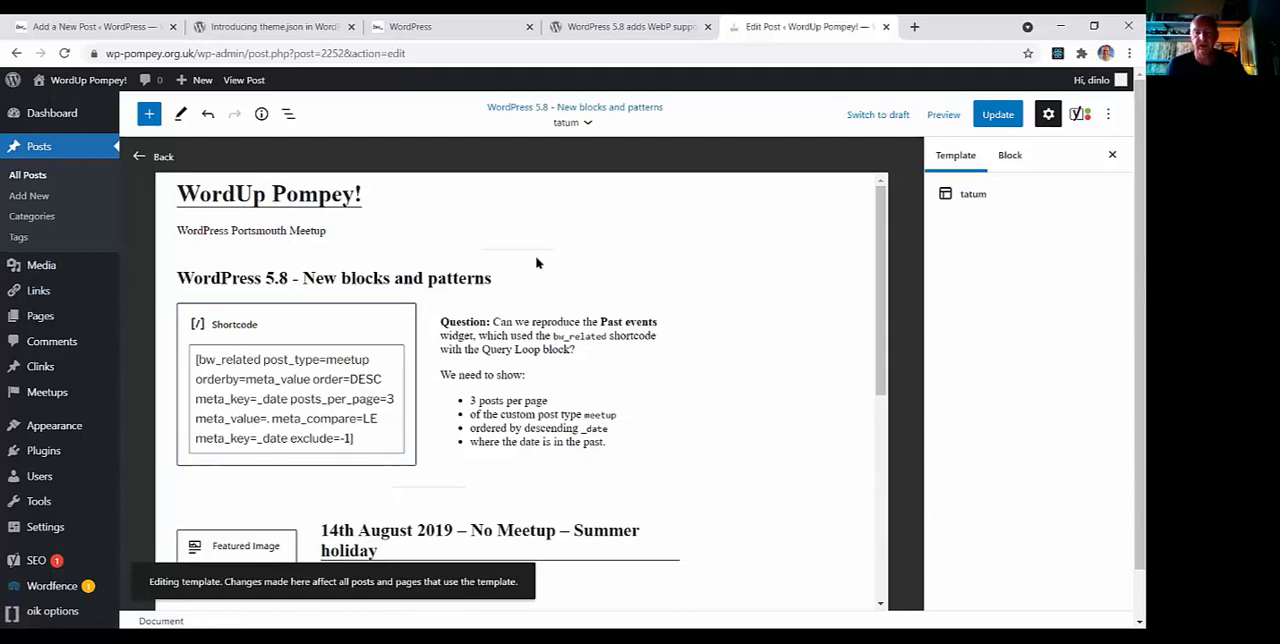
{"action": "left_click", "coordinate": [152, 158]}
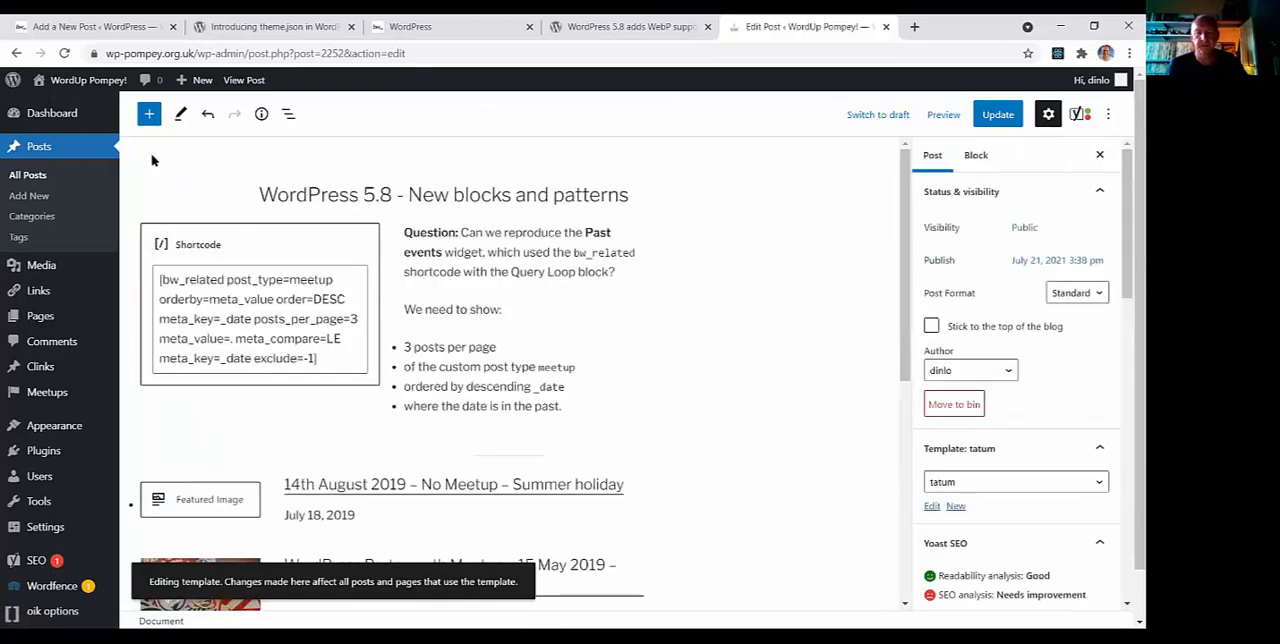
{"action": "left_click", "coordinate": [942, 484]}
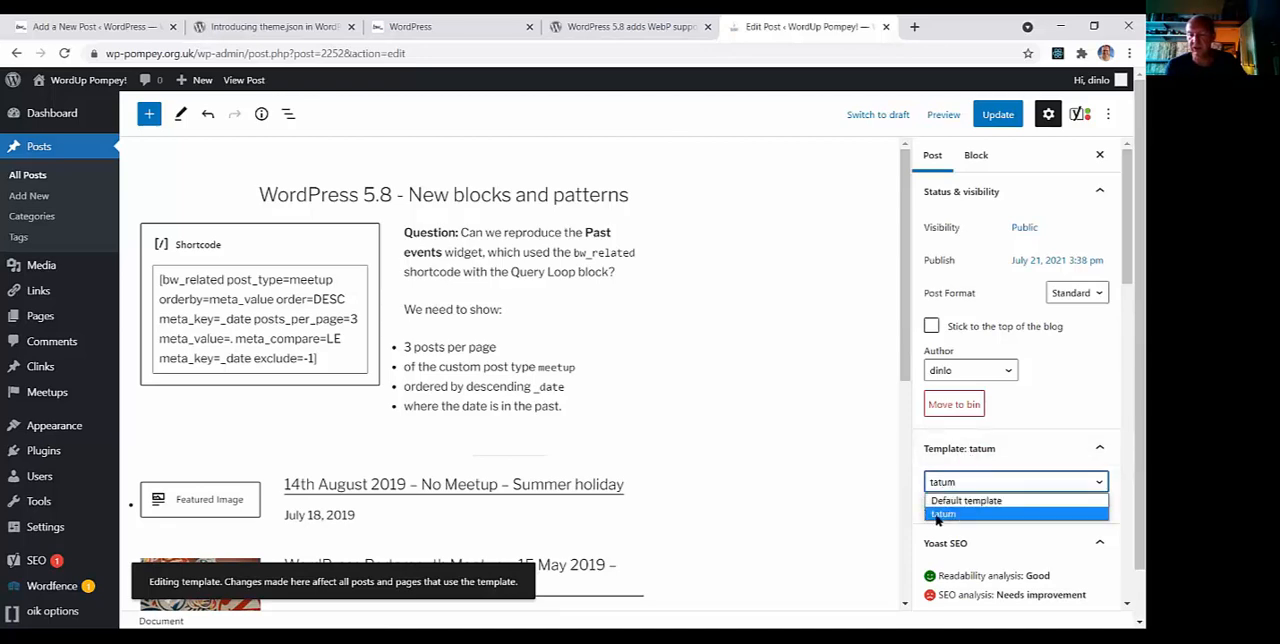
{"action": "left_click", "coordinate": [939, 514]}
{"action": "left_click", "coordinate": [932, 507]}
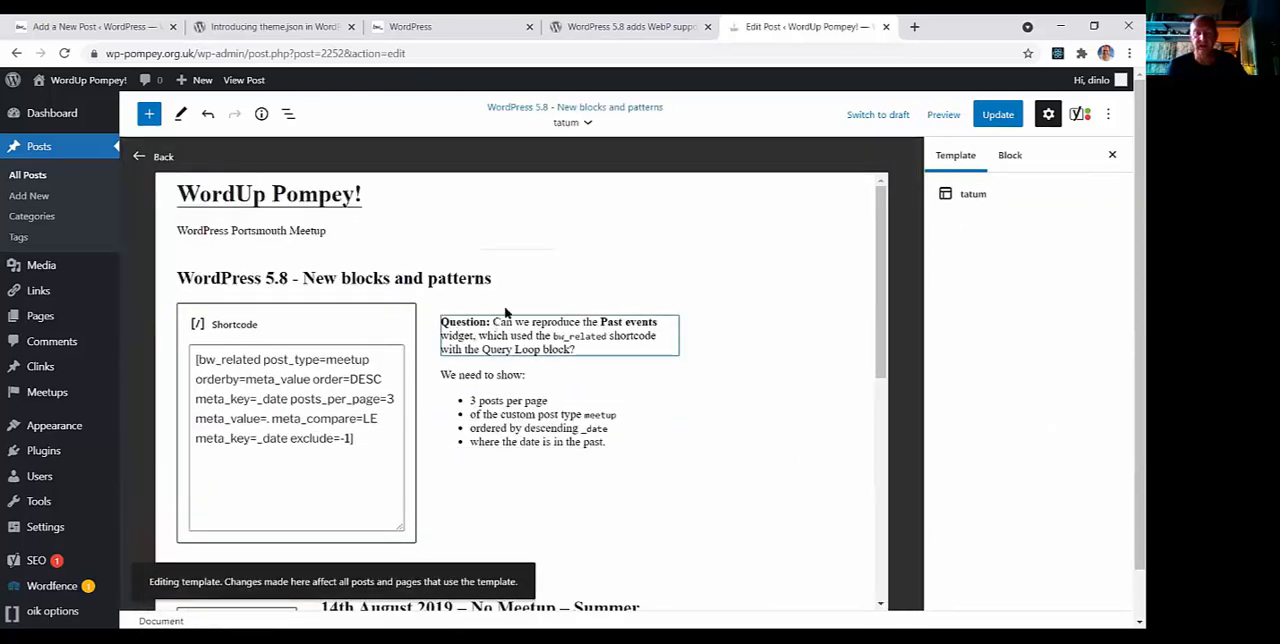
Show the template's block list and examine its structure, selecting the Post Content block
{"action": "left_click", "coordinate": [287, 115]}
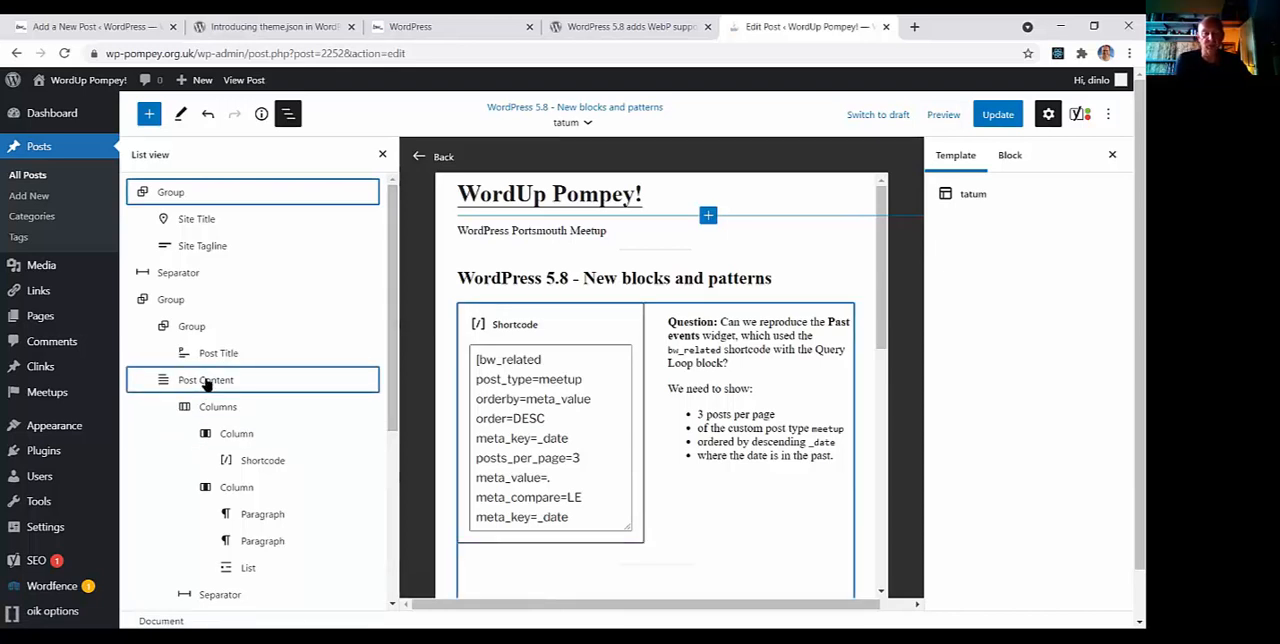
{"action": "scroll", "coordinate": [205, 383], "scroll_direction": "down", "scroll_amount": 3}
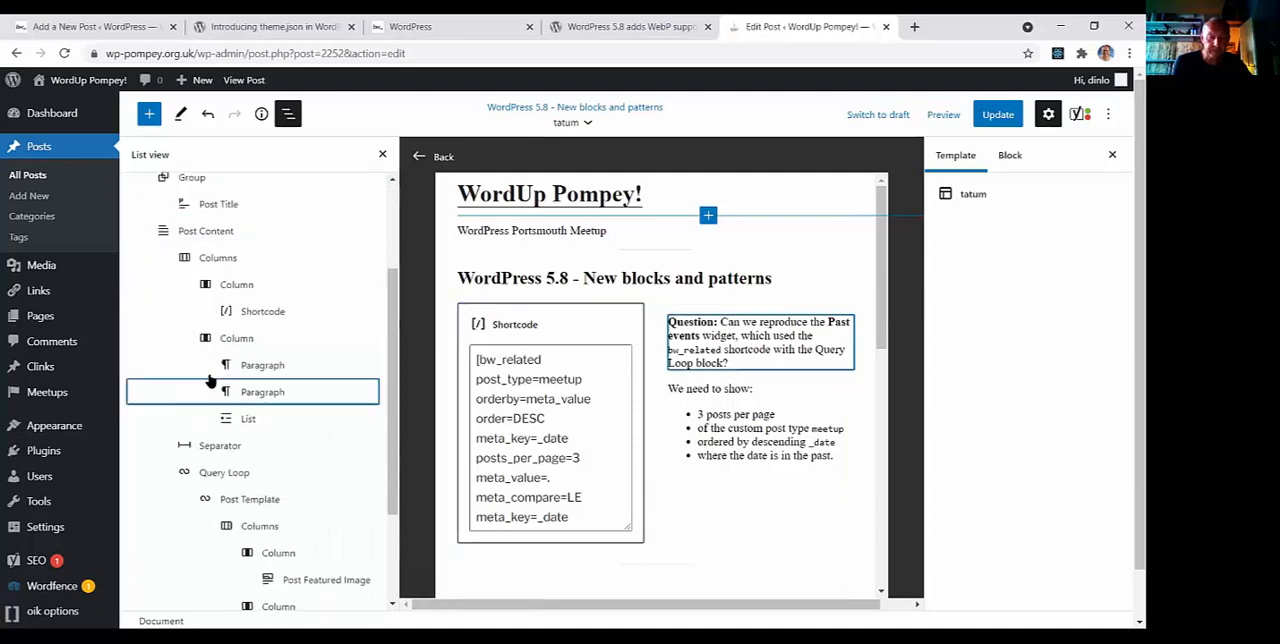
{"action": "scroll", "coordinate": [213, 375], "scroll_direction": "up", "scroll_amount": 3}
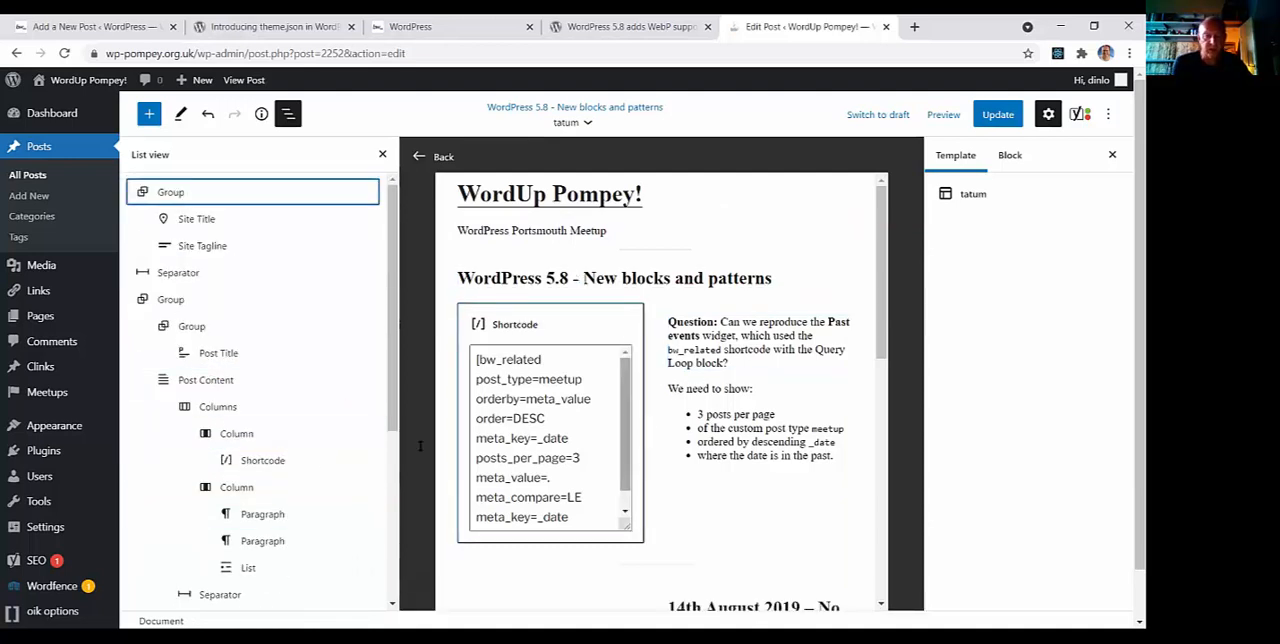
{"action": "left_click", "coordinate": [213, 383]}
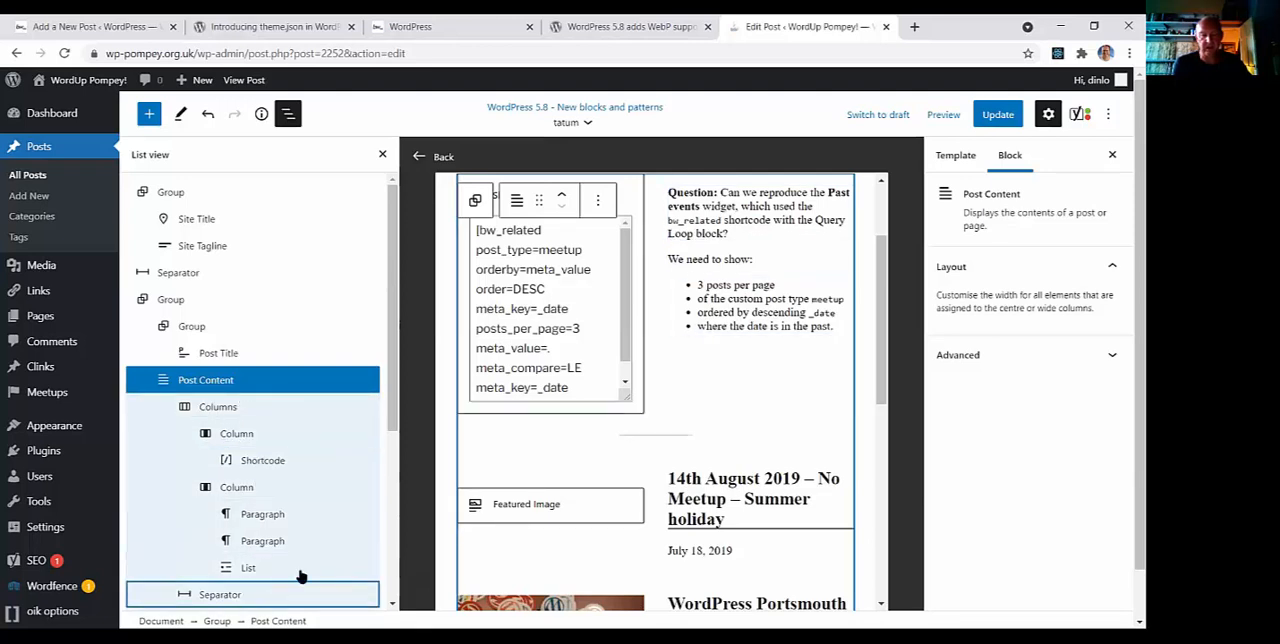
{"action": "mouse_move", "coordinate": [391, 425]}
{"action": "left_mouse_down"}
{"action": "mouse_move", "coordinate": [392, 592]}
{"action": "mouse_move", "coordinate": [413, 385]}
{"action": "left_mouse_up"}
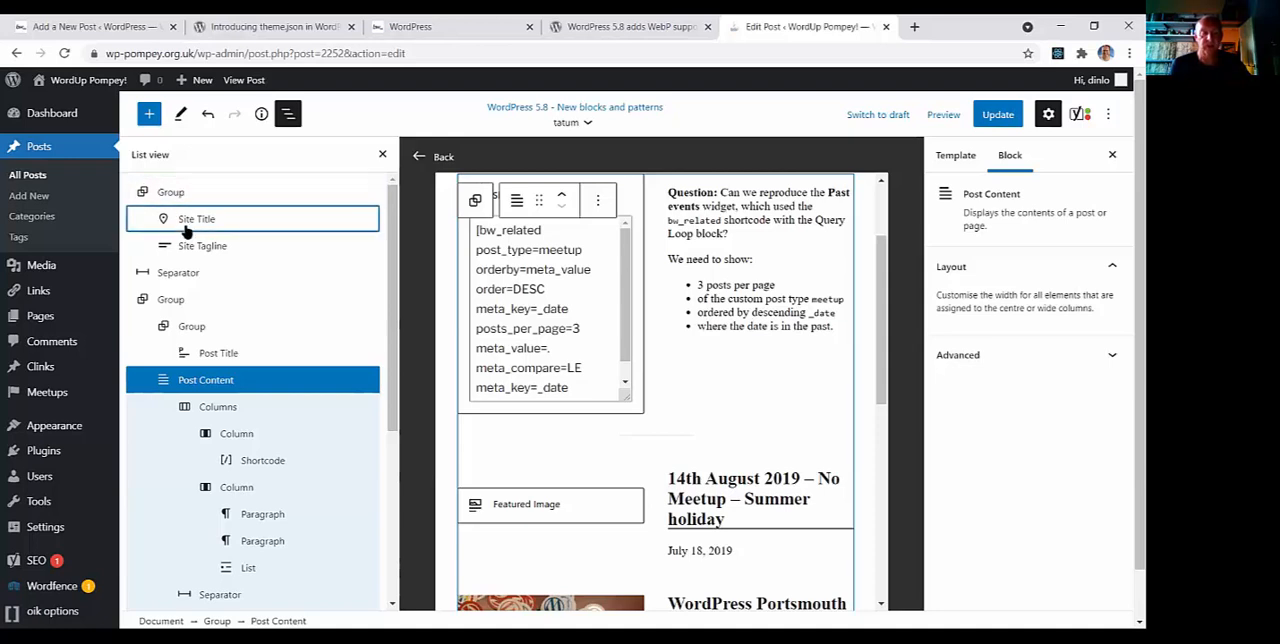
Insert a Site Logo block before the group that contains the Site Title and Site Tagline
{"action": "left_click", "coordinate": [172, 193]}
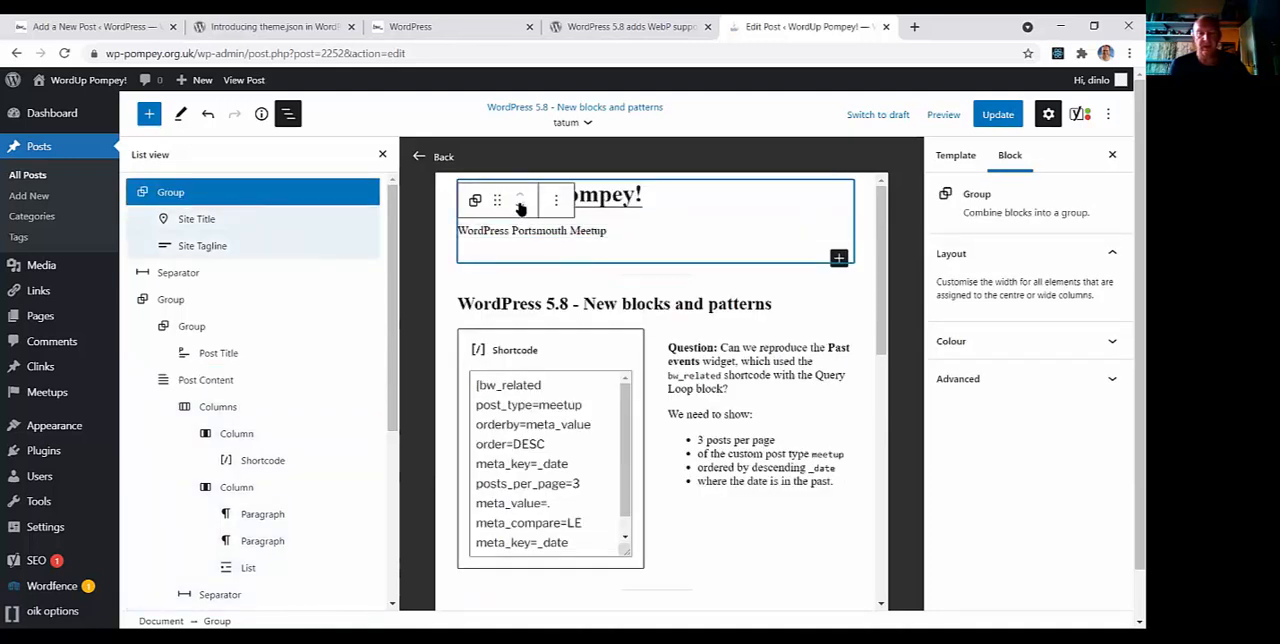
{"action": "left_click", "coordinate": [556, 201]}
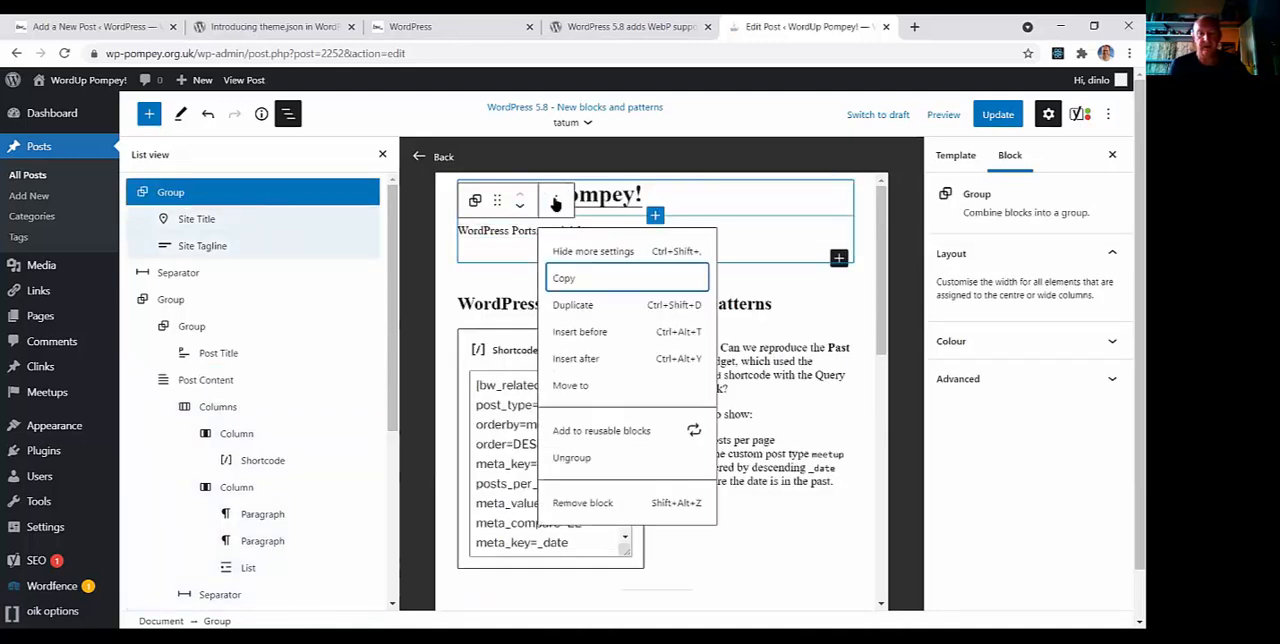
{"action": "left_click", "coordinate": [578, 332]}
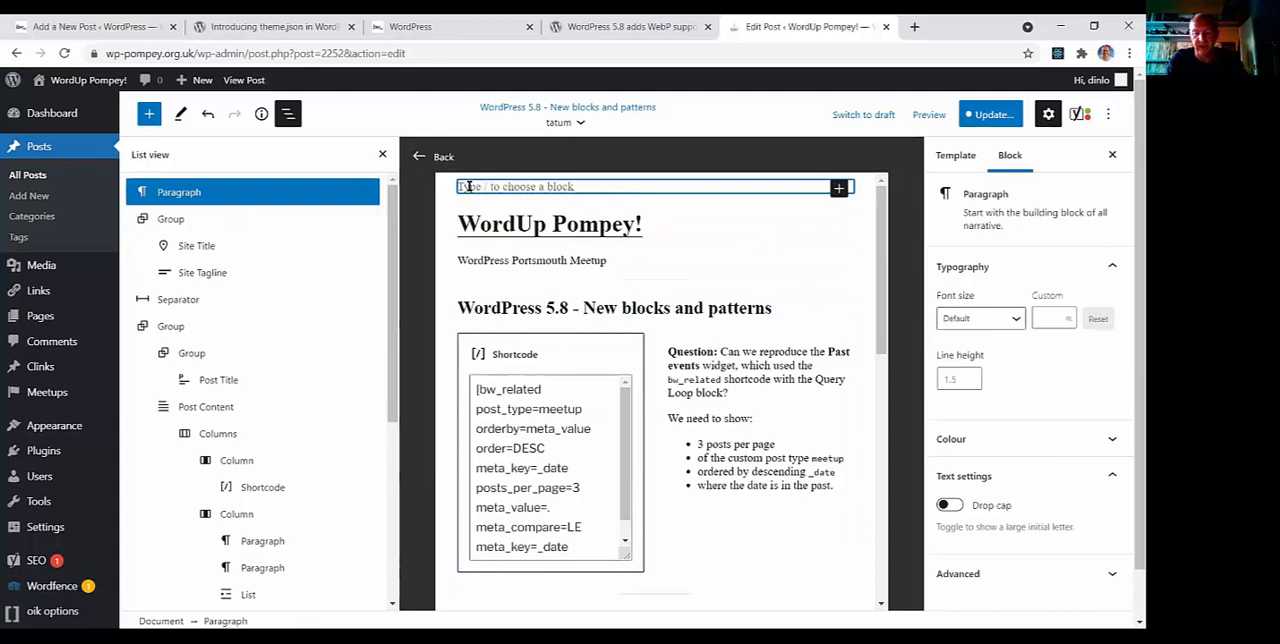
{"action": "type", "text": "/site"}
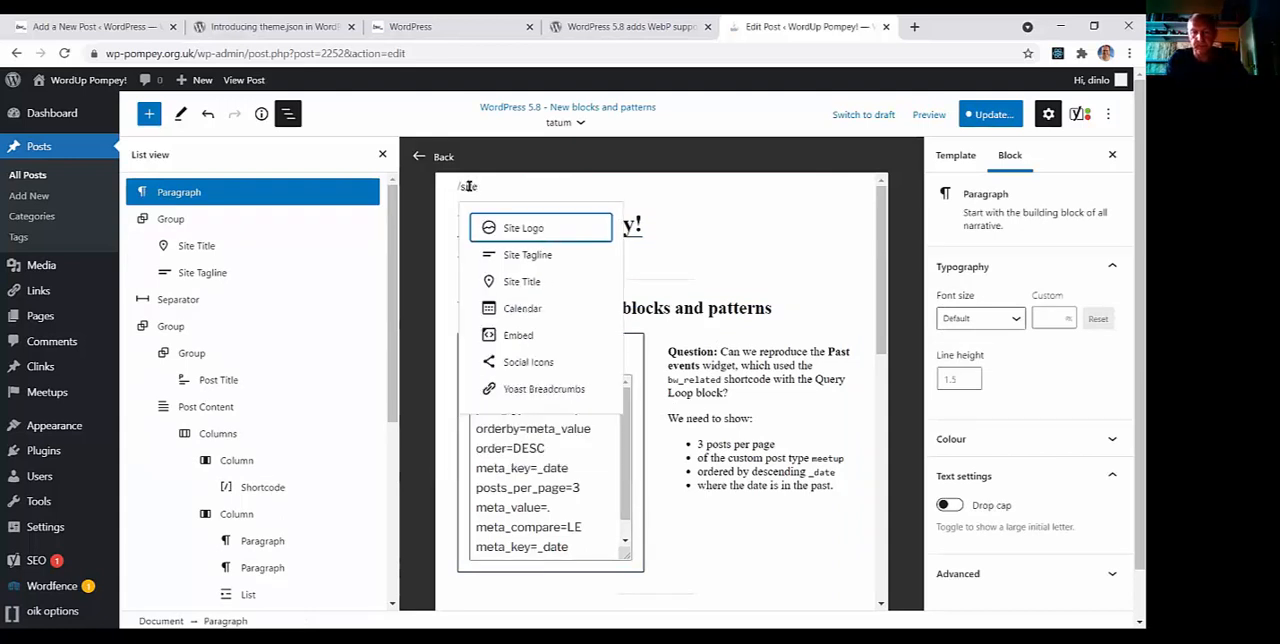
{"action": "key", "text": "Return"}
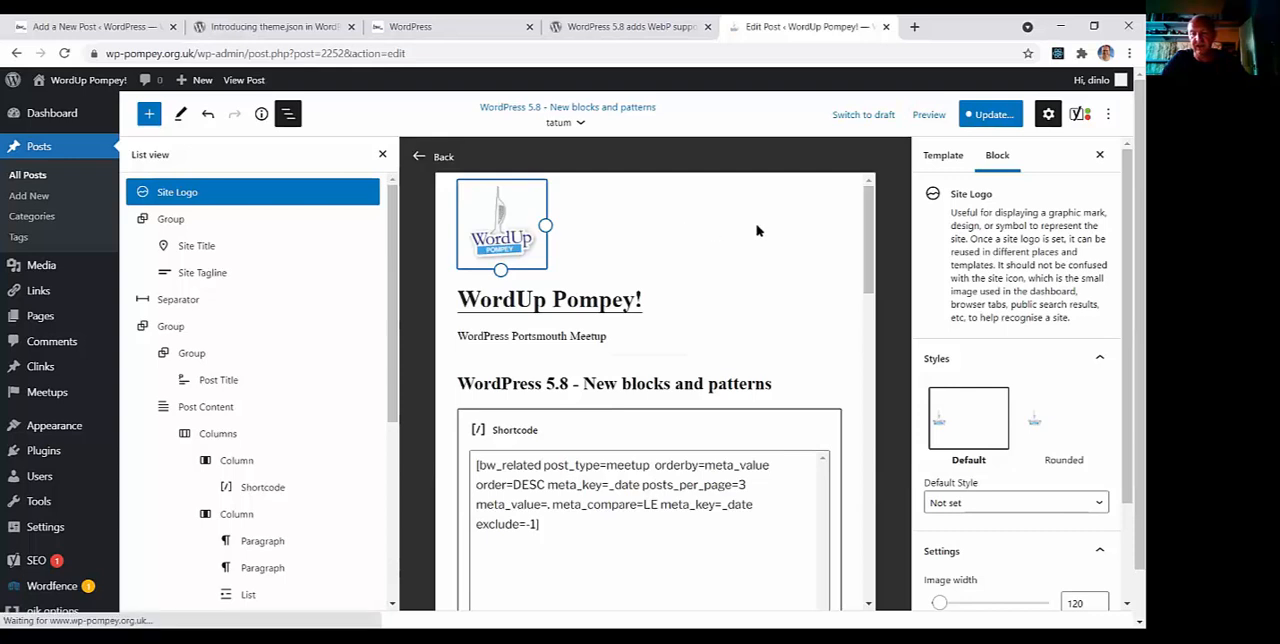
Apply the Rounded style to the Site Logo and save both the post and the tatum template
{"action": "left_click", "coordinate": [1034, 424]}
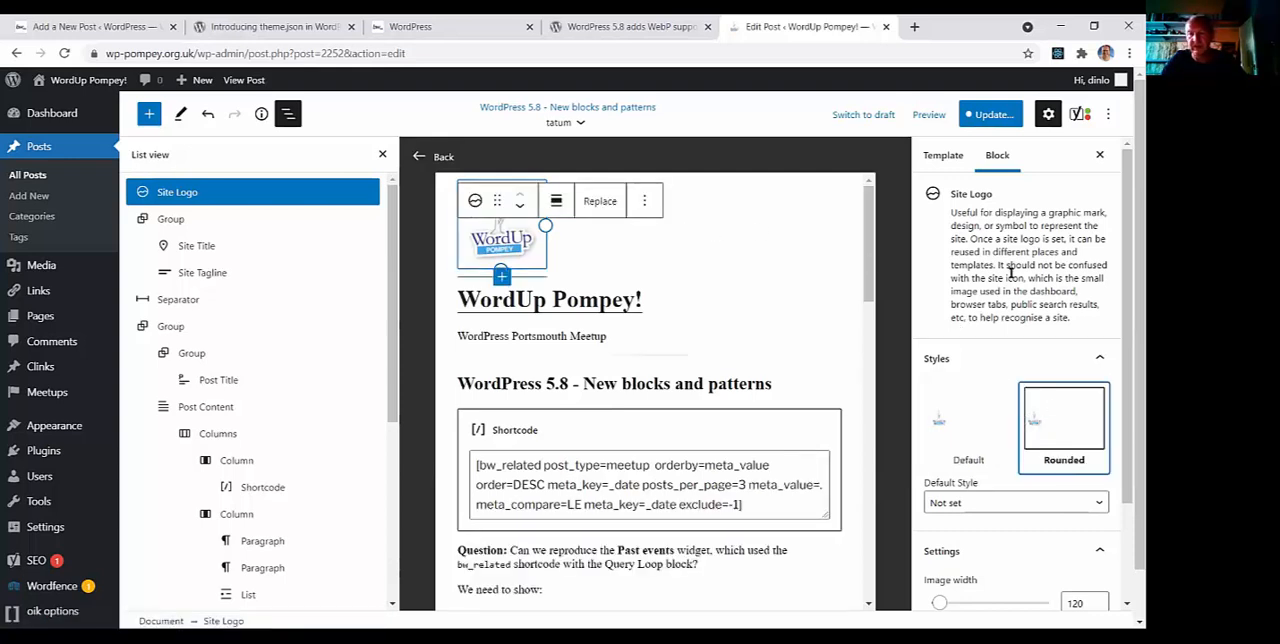
{"action": "left_click", "coordinate": [992, 114]}
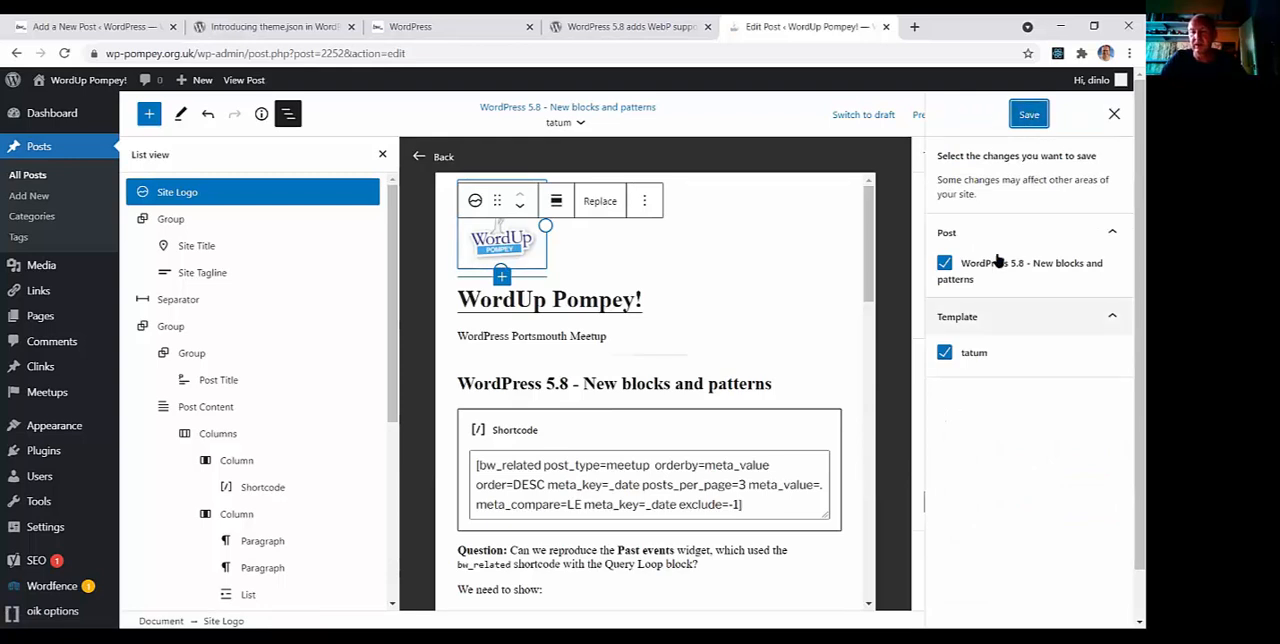
{"action": "left_click", "coordinate": [1030, 115]}
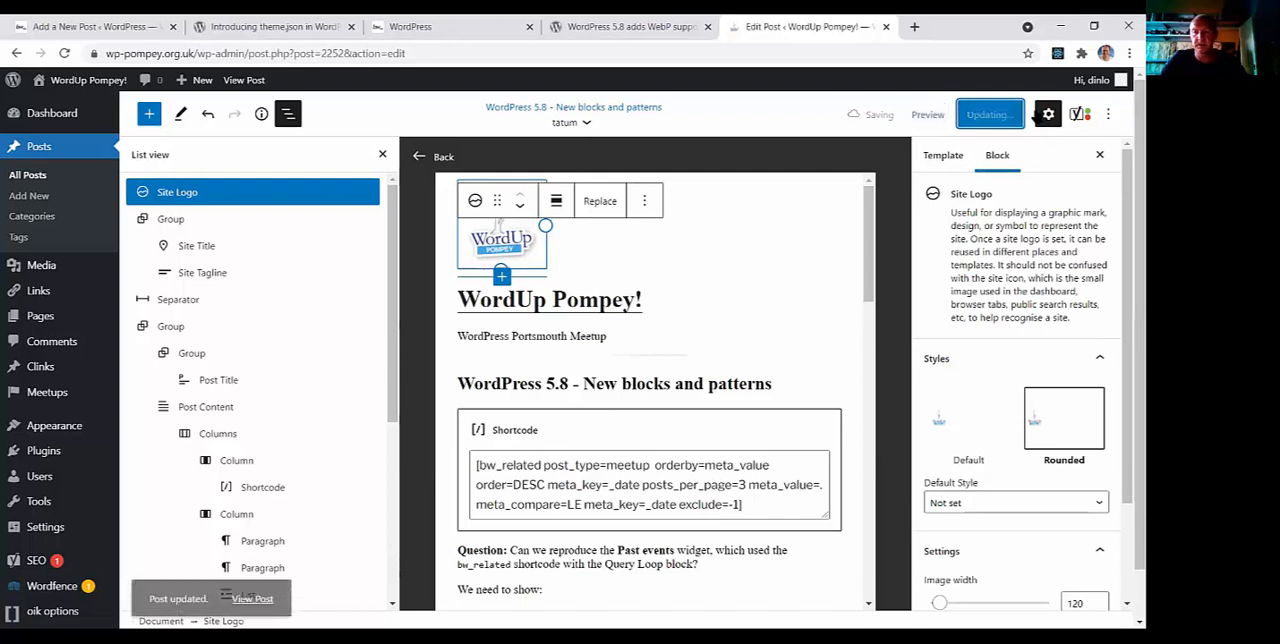
View the published post and examine how the tatum template displays the site logo, title and content
{"action": "left_click", "coordinate": [252, 582]}
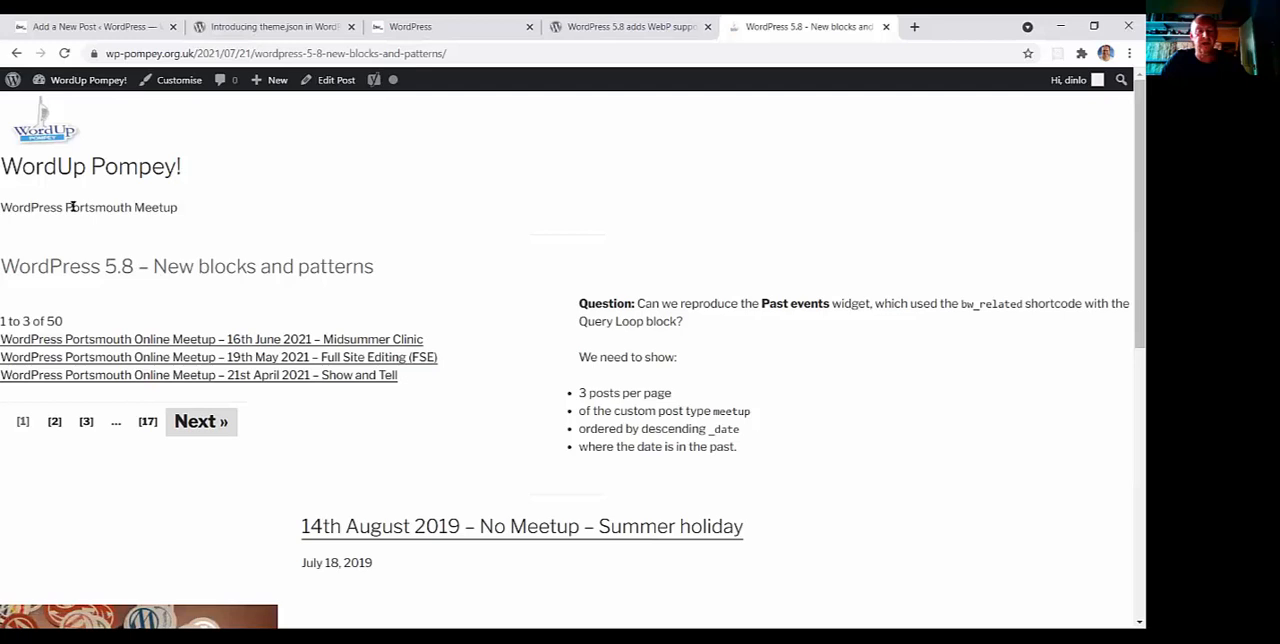
{"action": "scroll", "coordinate": [154, 306], "scroll_direction": "down", "scroll_amount": 1}
{"action": "scroll", "coordinate": [157, 305], "scroll_direction": "up", "scroll_amount": 1}
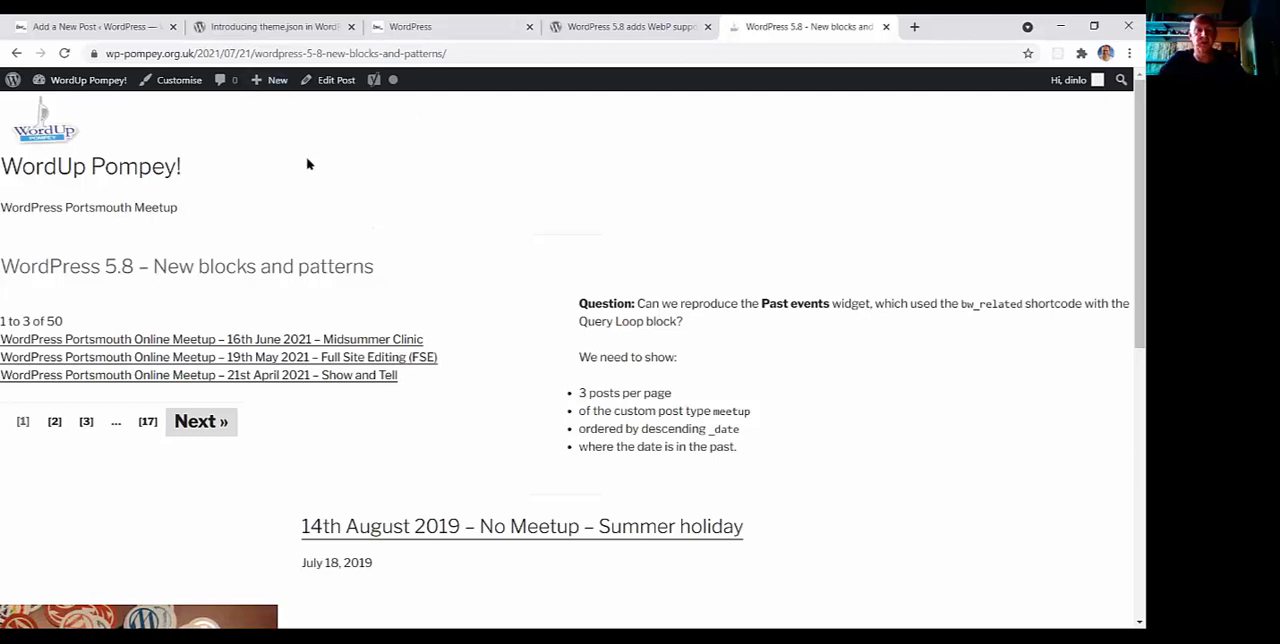
Reopen the post for editing, open its tatum template in the template editor and show the template's block list
{"action": "left_click", "coordinate": [334, 82]}
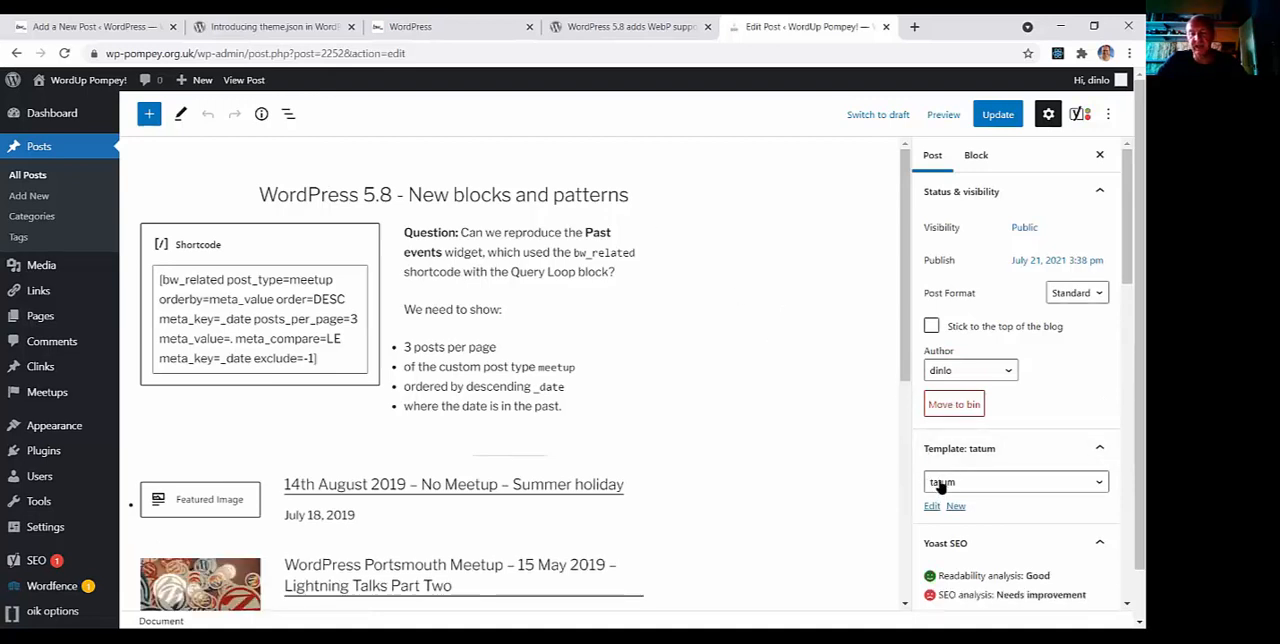
{"action": "left_click", "coordinate": [931, 506]}
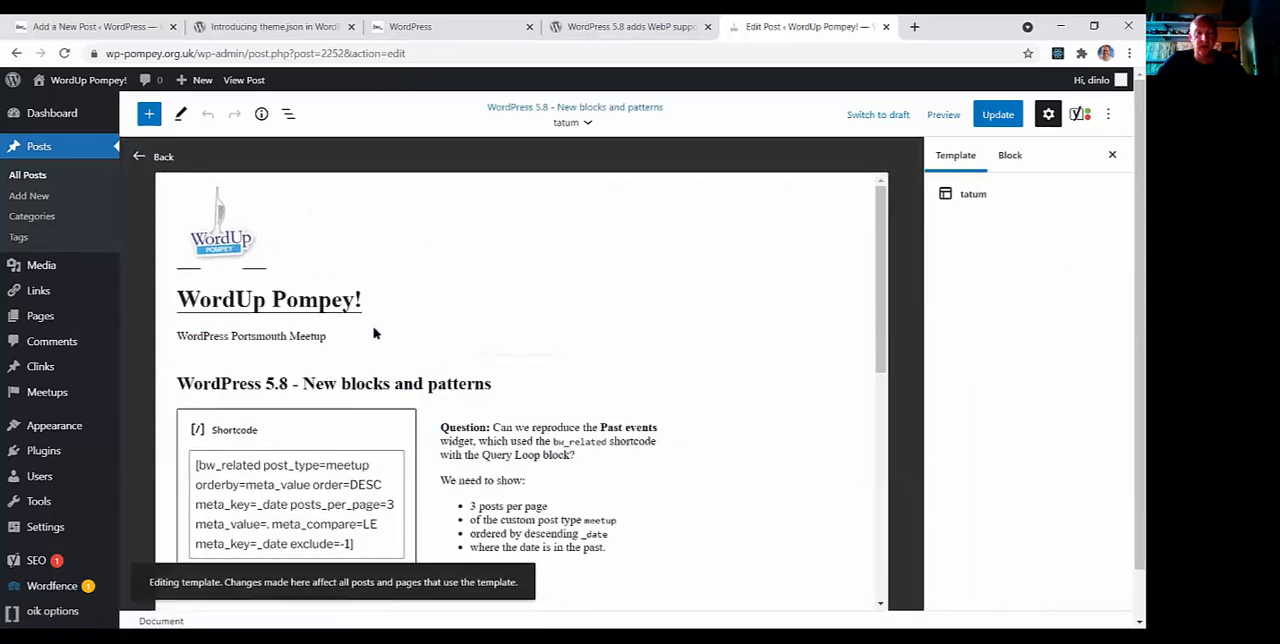
{"action": "left_click", "coordinate": [287, 115]}
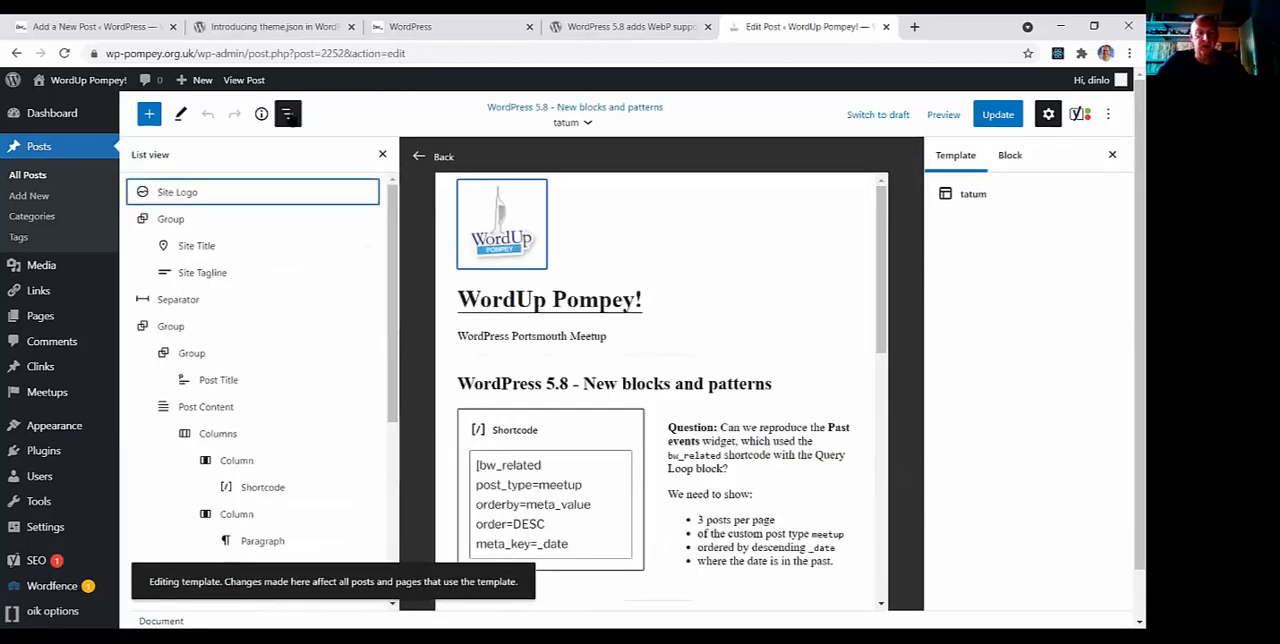
Give the group holding the Site Title and Site Tagline a solid blue background and check its Layout settings
{"action": "left_click", "coordinate": [176, 219]}
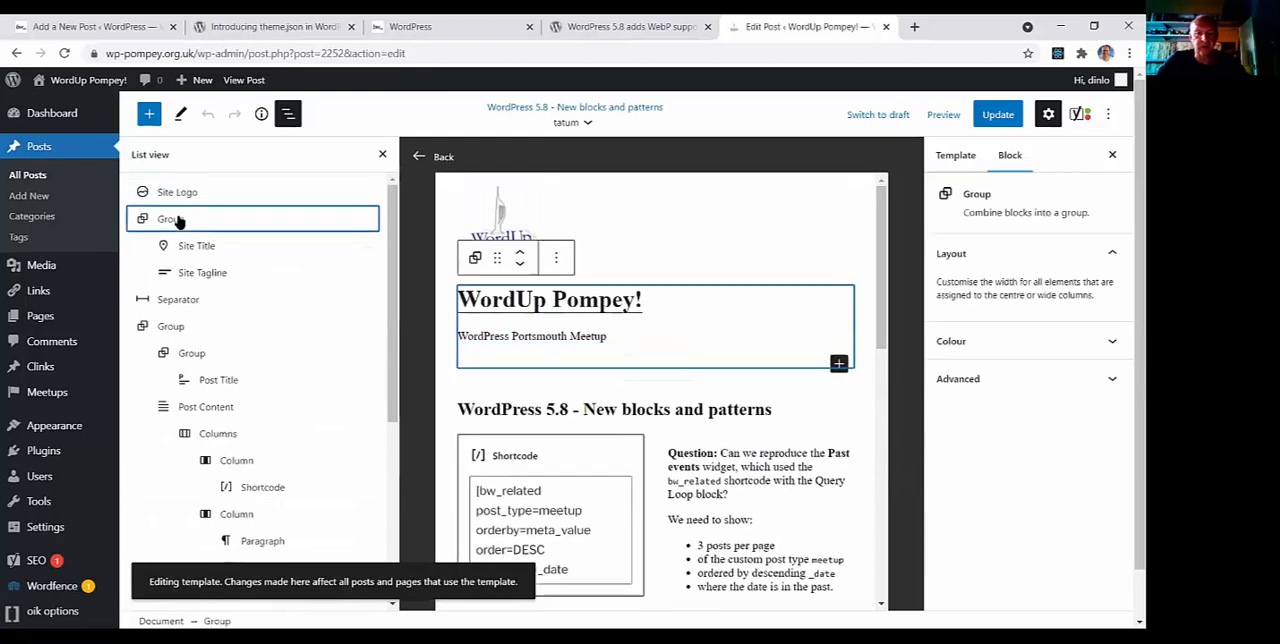
{"action": "left_click", "coordinate": [1110, 345]}
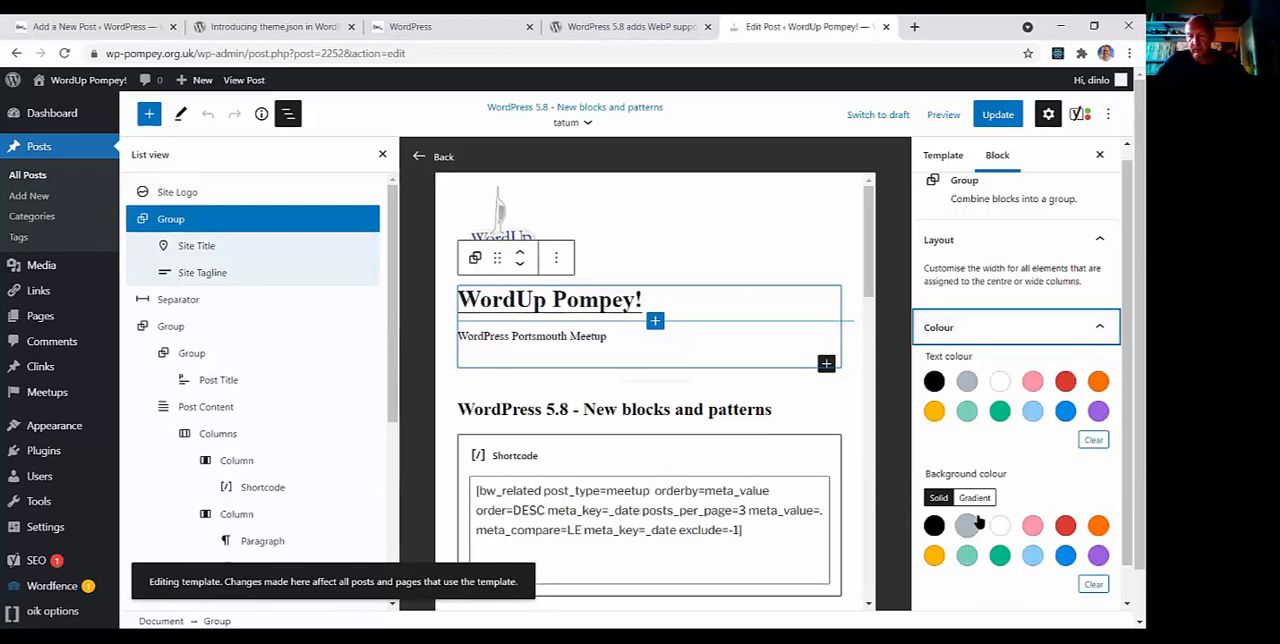
{"action": "left_click", "coordinate": [1065, 556]}
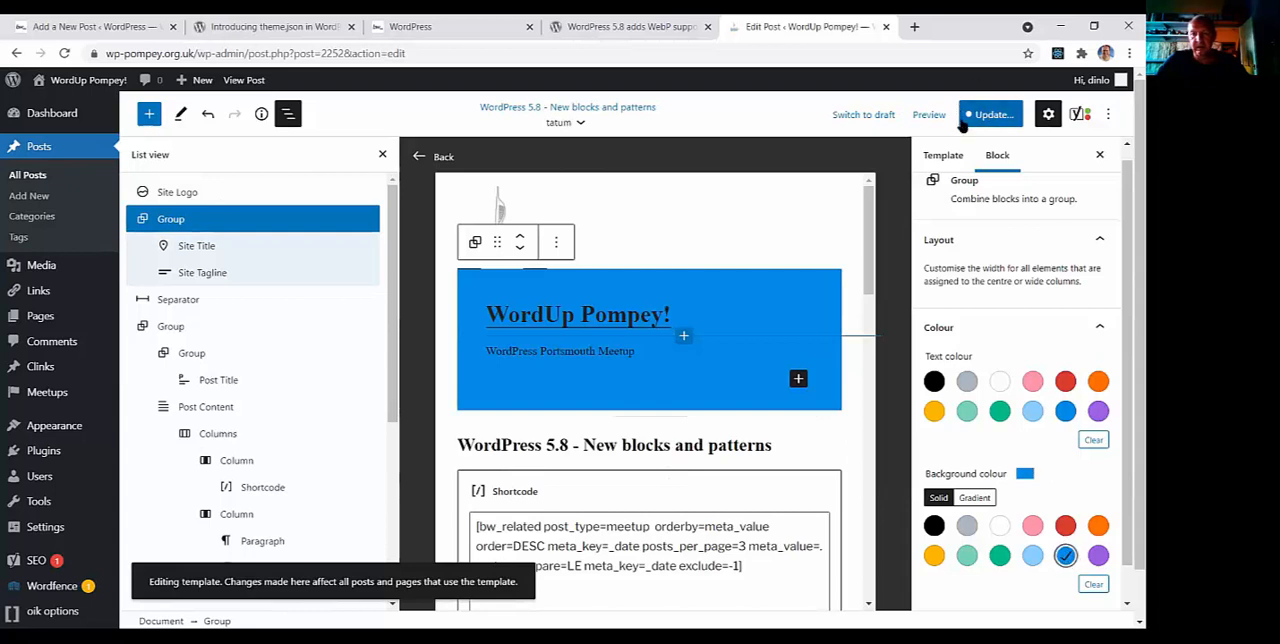
{"action": "scroll", "coordinate": [977, 252], "scroll_direction": "up", "scroll_amount": 1}
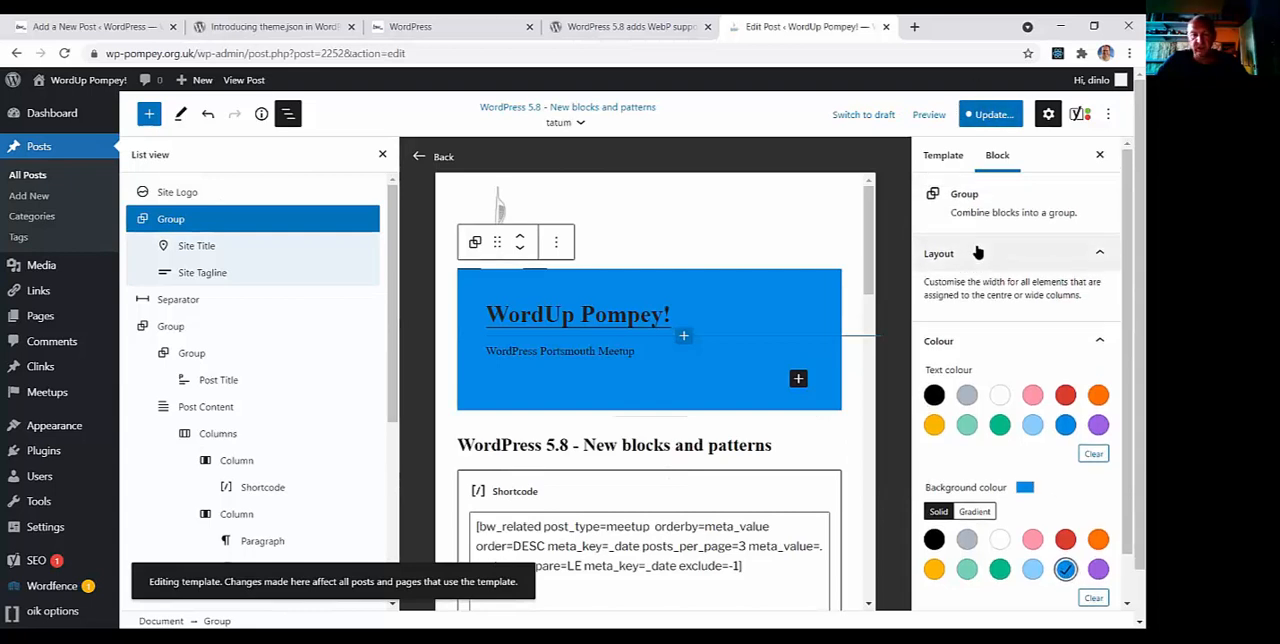
{"action": "scroll", "coordinate": [1005, 300], "scroll_direction": "down", "scroll_amount": 1}
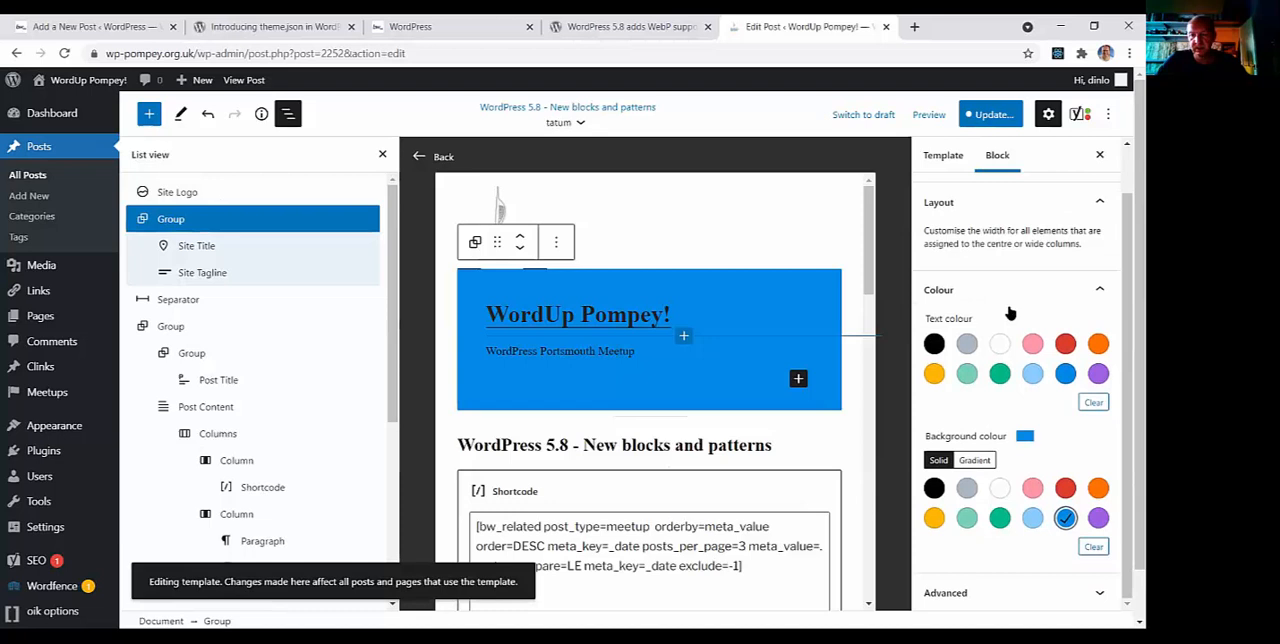
{"action": "scroll", "coordinate": [1011, 312], "scroll_direction": "up", "scroll_amount": 1}
{"action": "left_click", "coordinate": [1099, 253]}
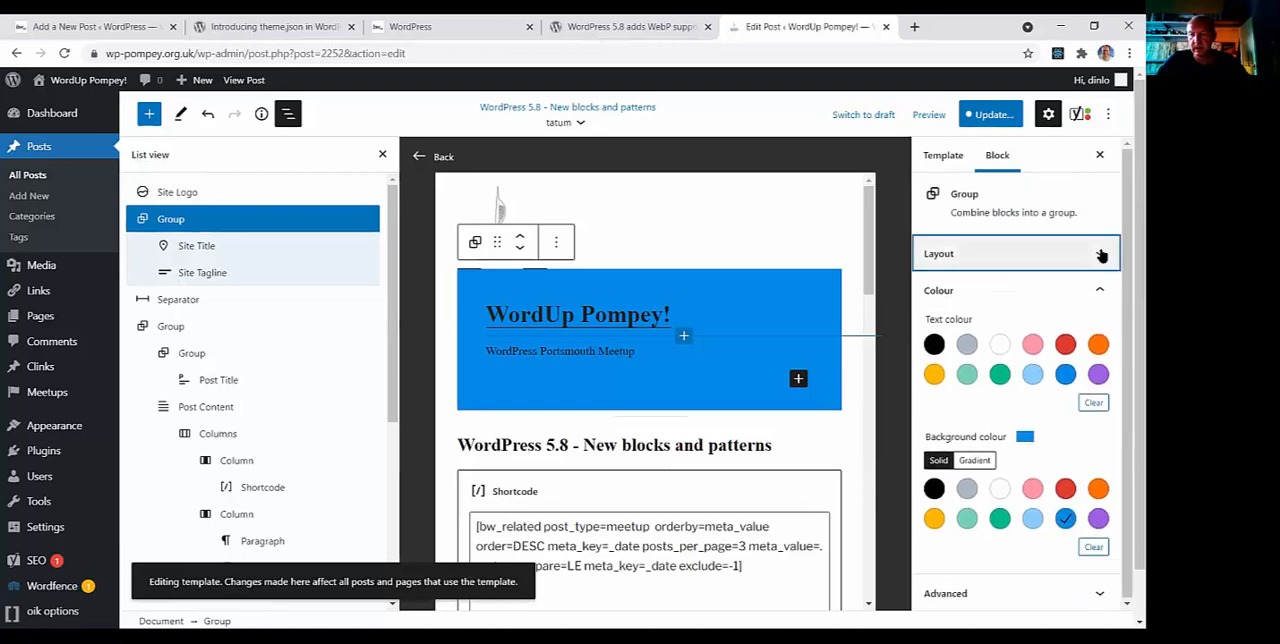
{"action": "left_click", "coordinate": [1101, 255]}
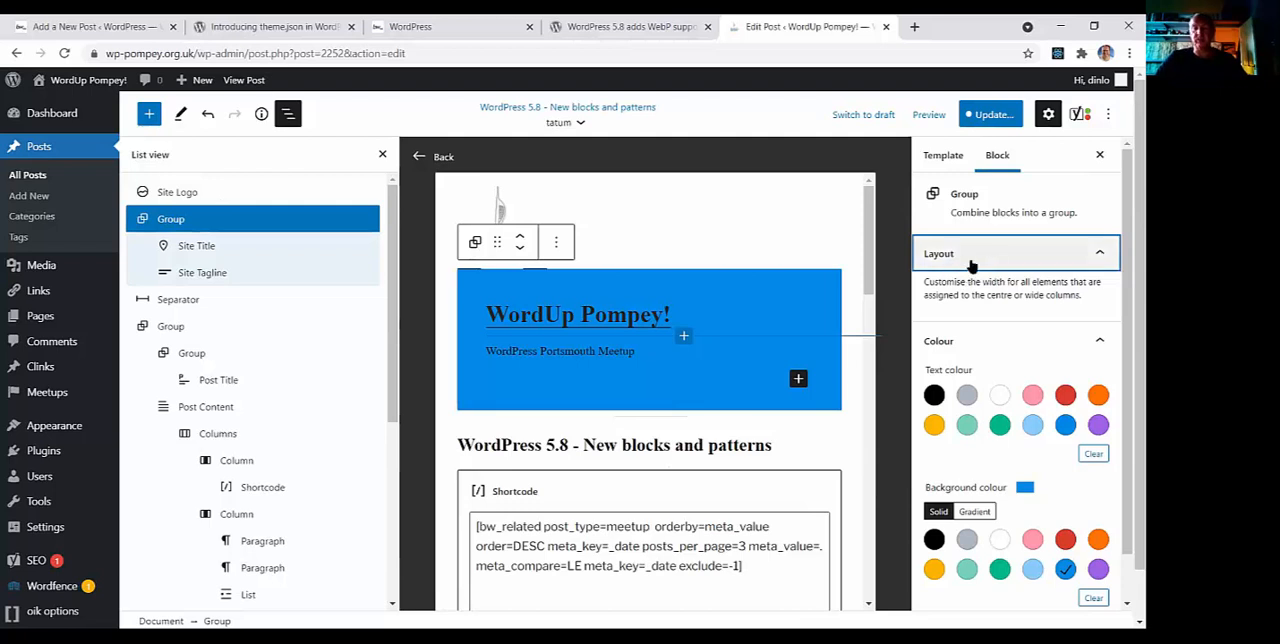
Save the changes to the tatum template and open the published post on the site
{"action": "left_click", "coordinate": [982, 116]}
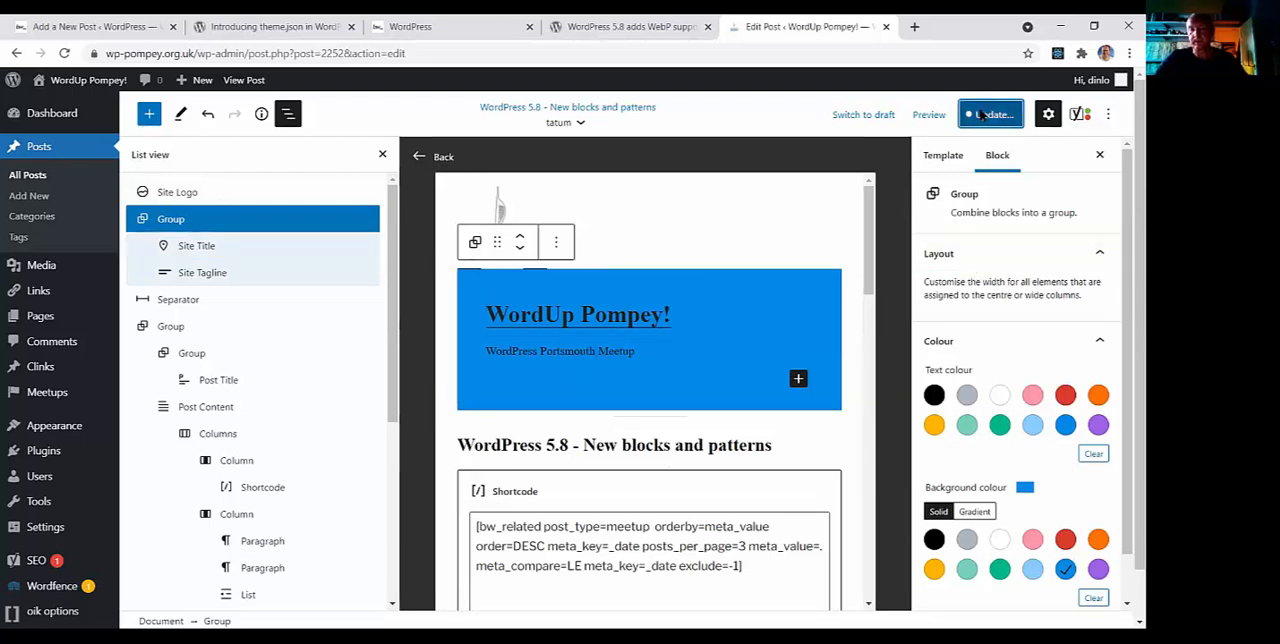
{"action": "left_click", "coordinate": [1024, 115]}
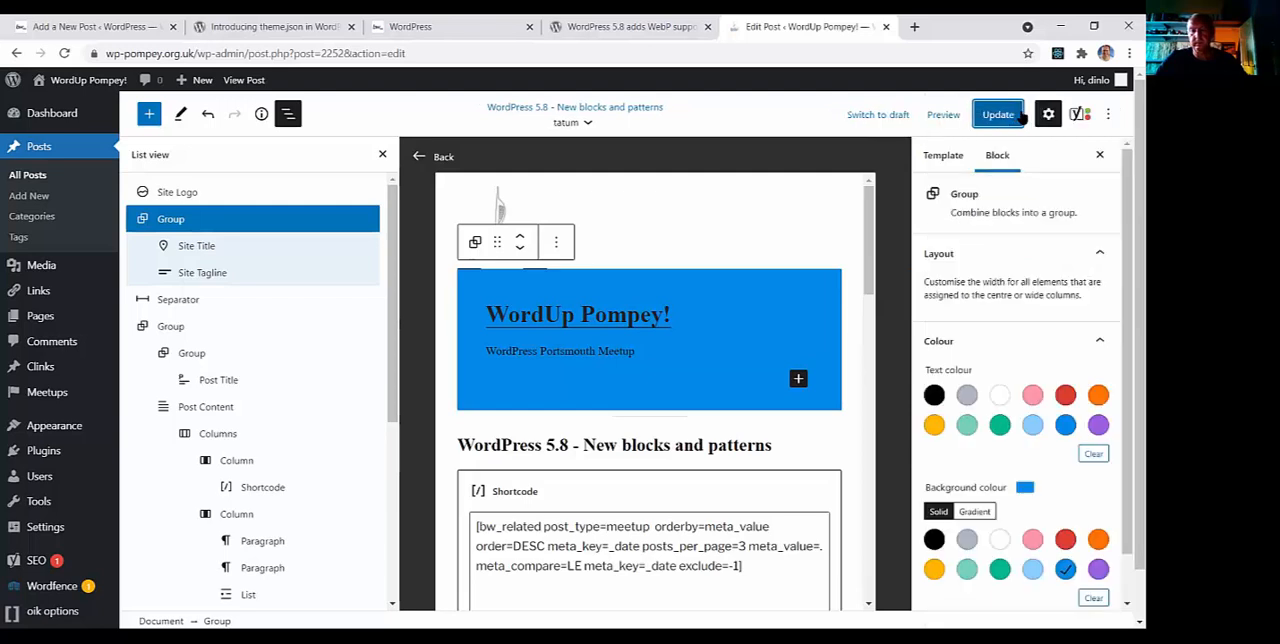
{"action": "left_click", "coordinate": [1005, 118]}
{"action": "left_click", "coordinate": [247, 582]}
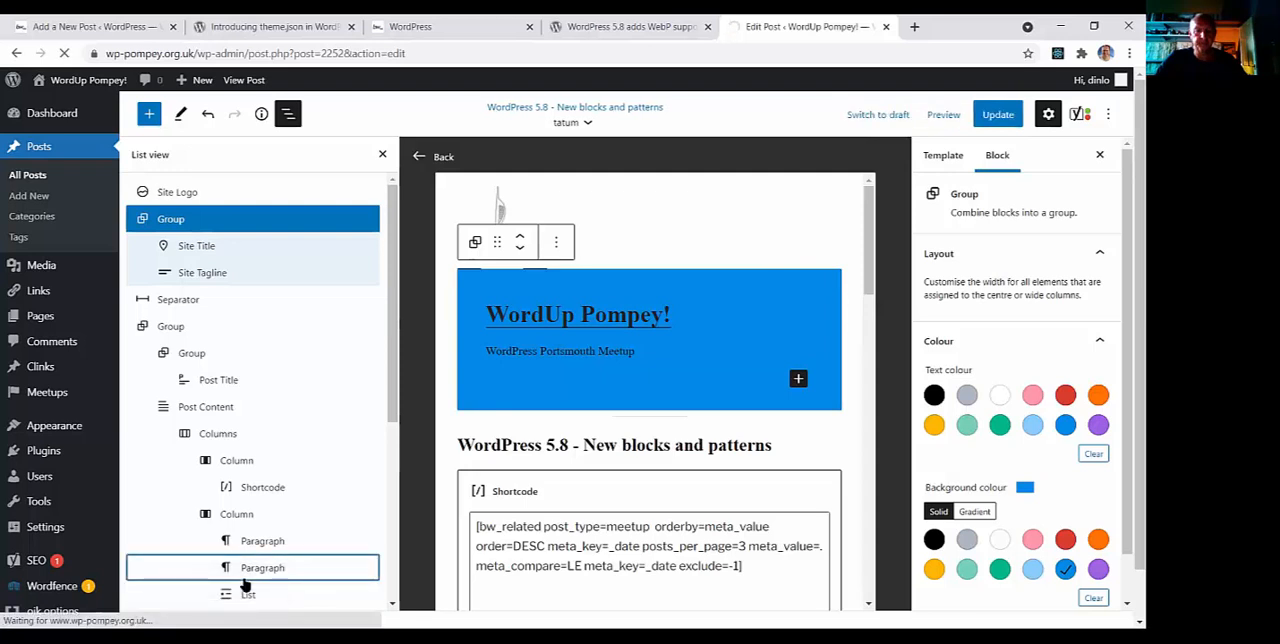